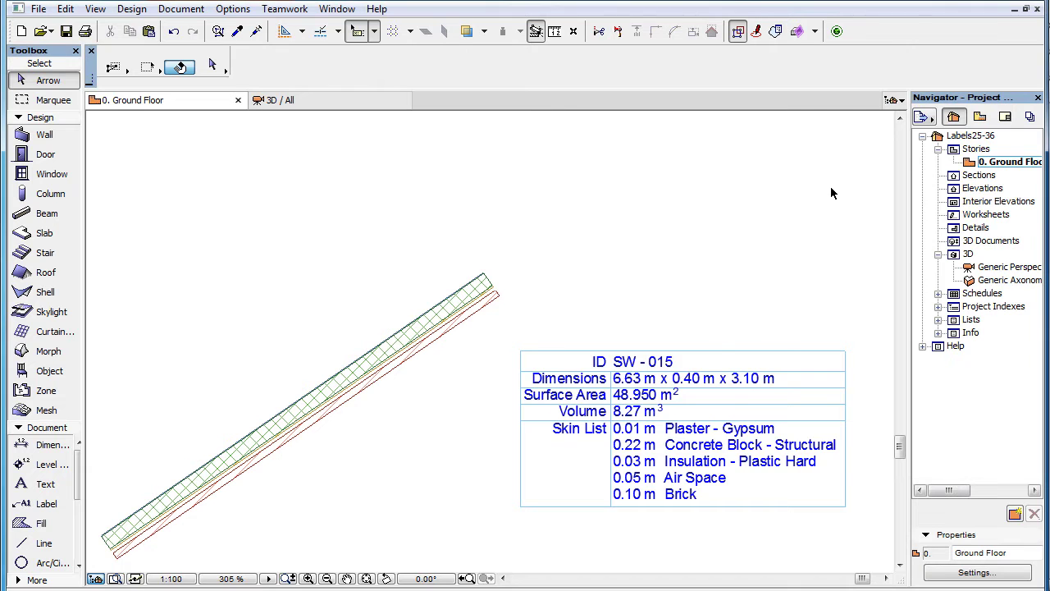
Select the wall's Generic Label 19 table and open its Label Selection Settings.
{"action": "left_click", "coordinate": [627, 408]}
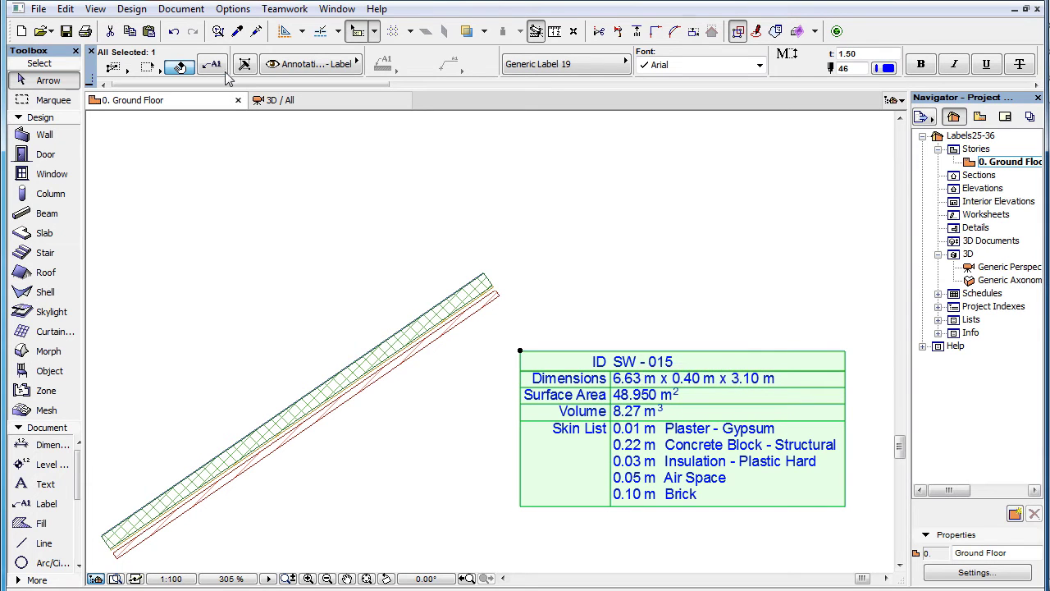
{"action": "left_click", "coordinate": [226, 72]}
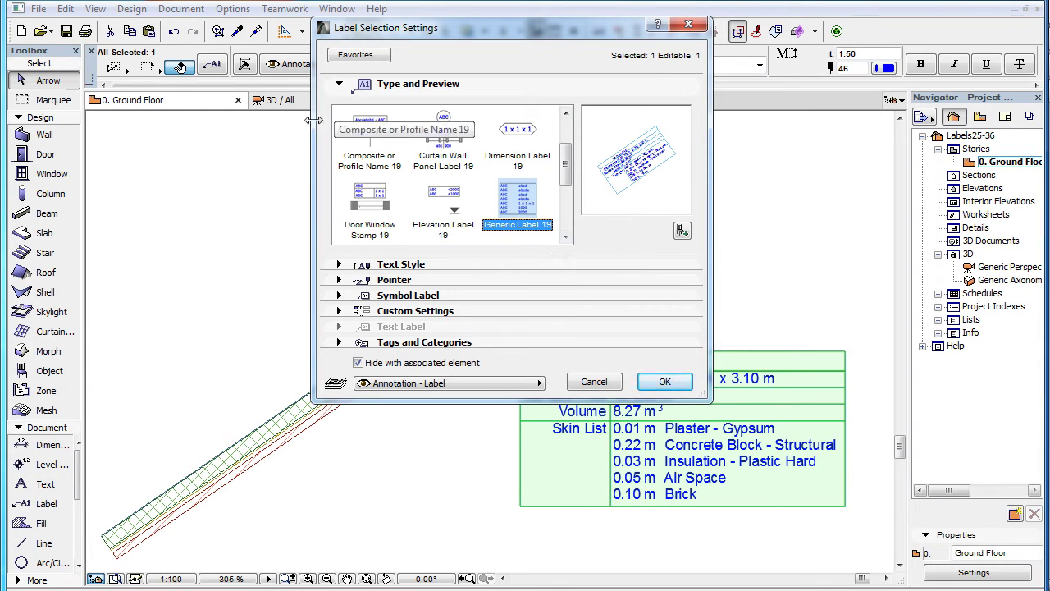
Expand Custom Settings and switch the Content Setup page to General Settings.
{"action": "left_click", "coordinate": [539, 315]}
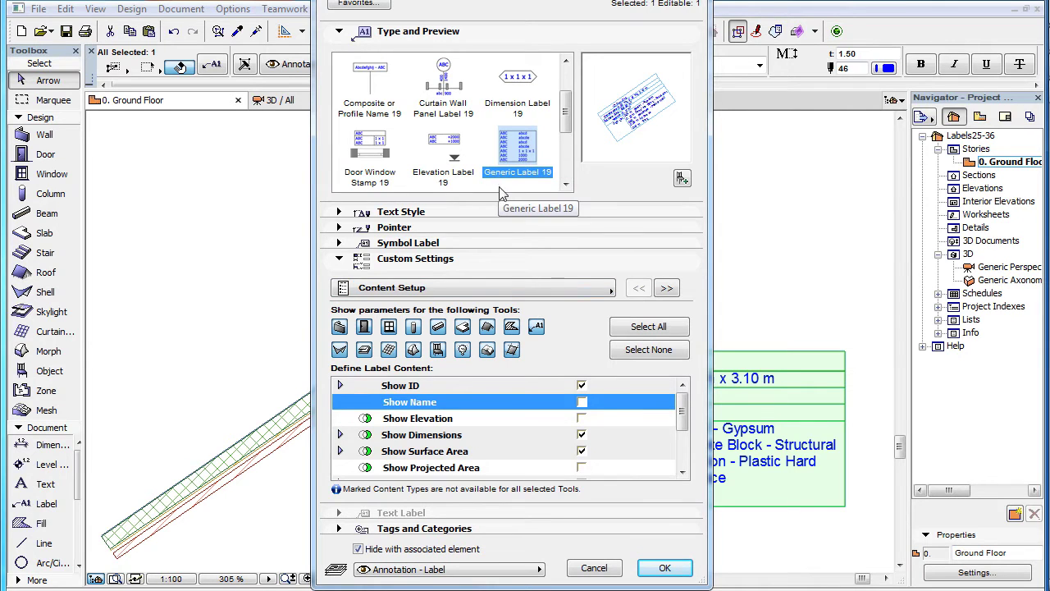
{"action": "left_click", "coordinate": [579, 287]}
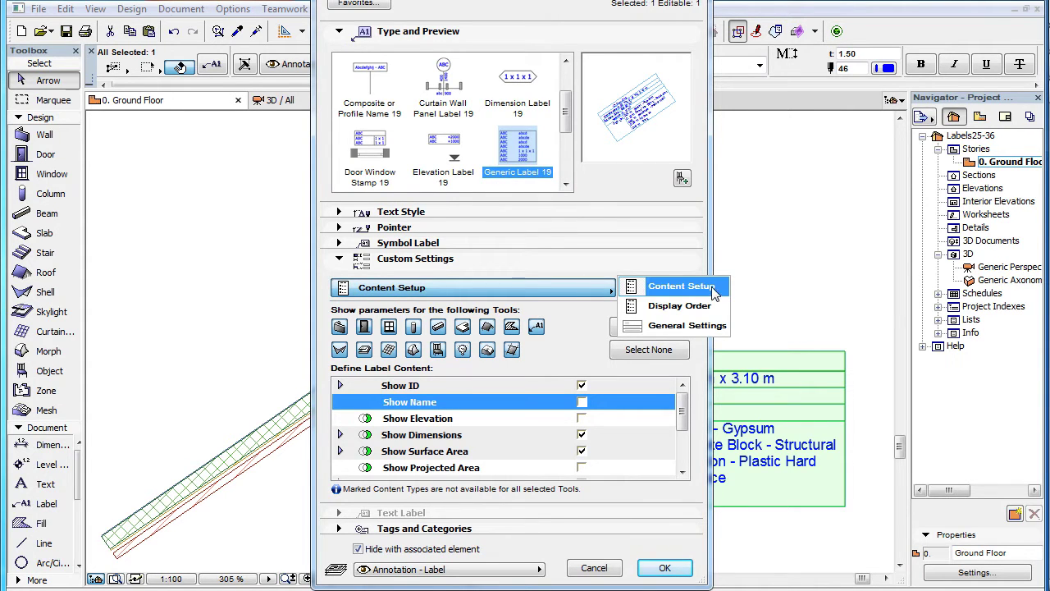
{"action": "left_click", "coordinate": [720, 326]}
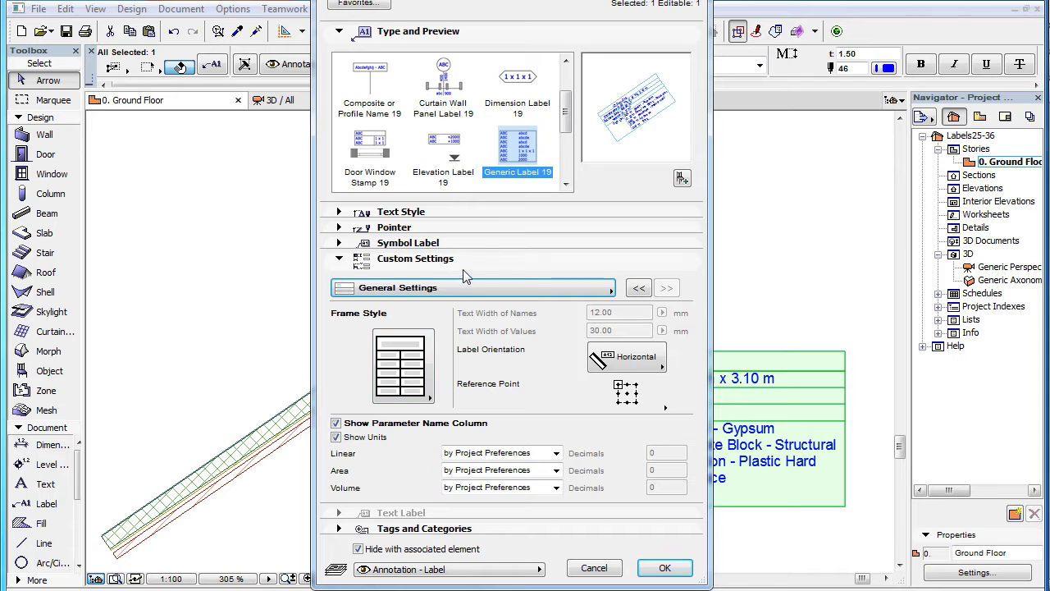
Expand Text Style, toggle Frame off and back on, and move the dialog up to reveal the label.
{"action": "left_click", "coordinate": [484, 215]}
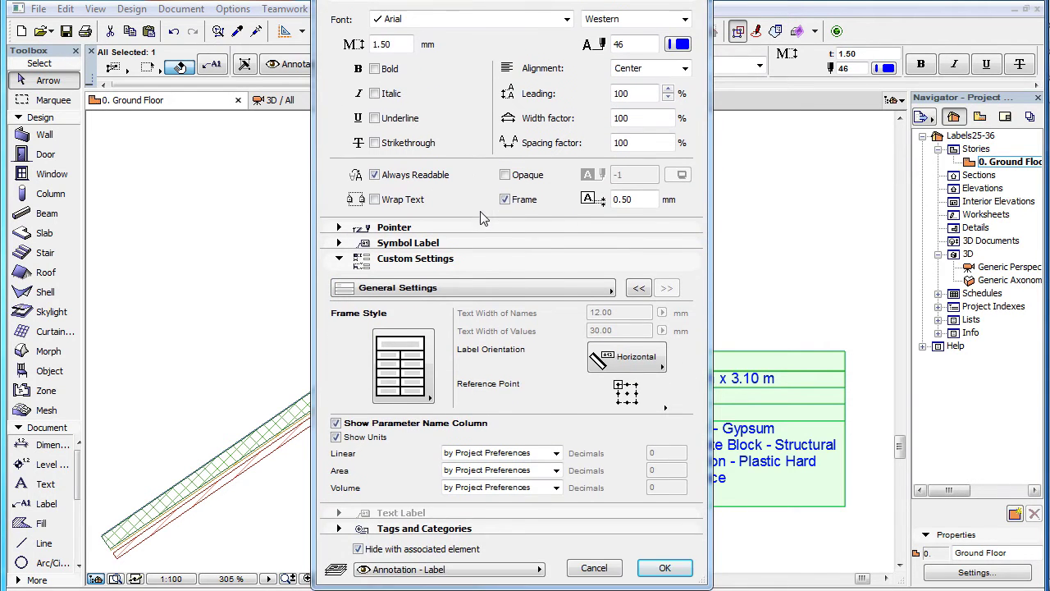
{"action": "left_click", "coordinate": [526, 202]}
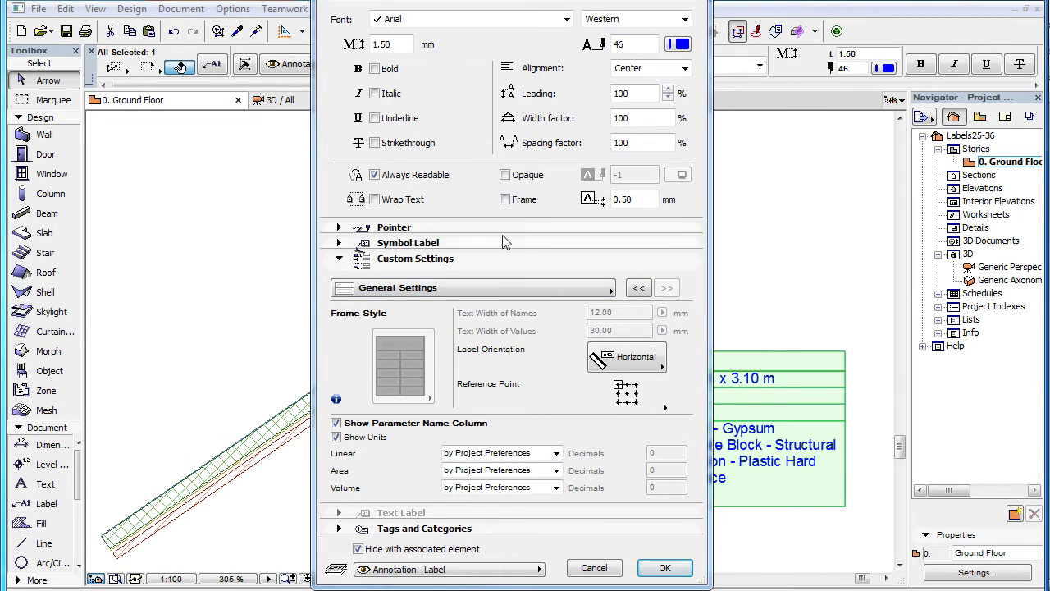
{"action": "left_click", "coordinate": [505, 199]}
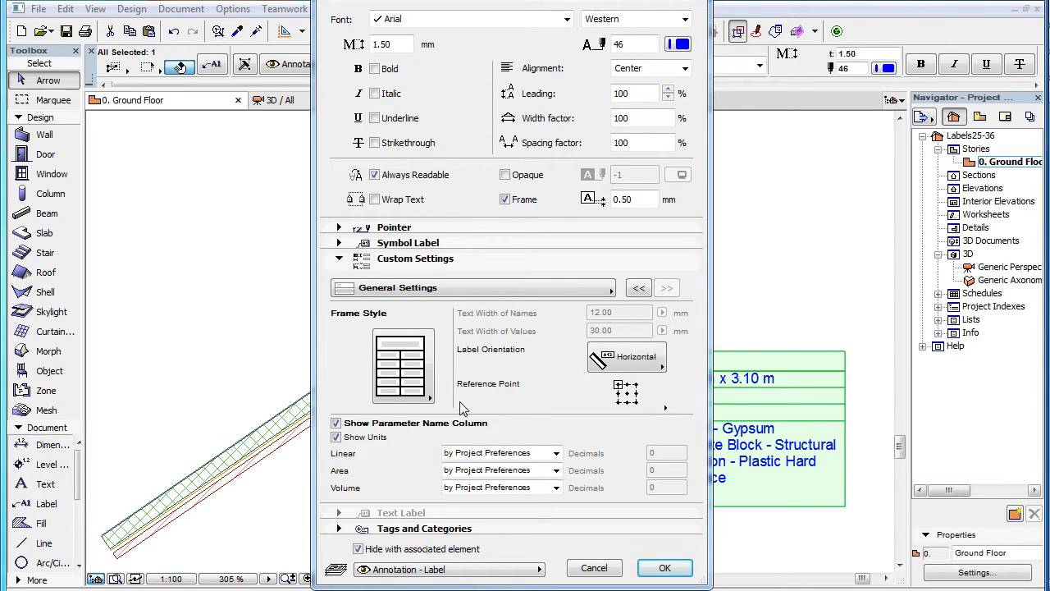
{"action": "left_click_drag", "start_coordinate": [509, 0], "coordinate": [285, 0]}
Give the label Frame Style 1 and apply it.
{"action": "left_click", "coordinate": [198, 190]}
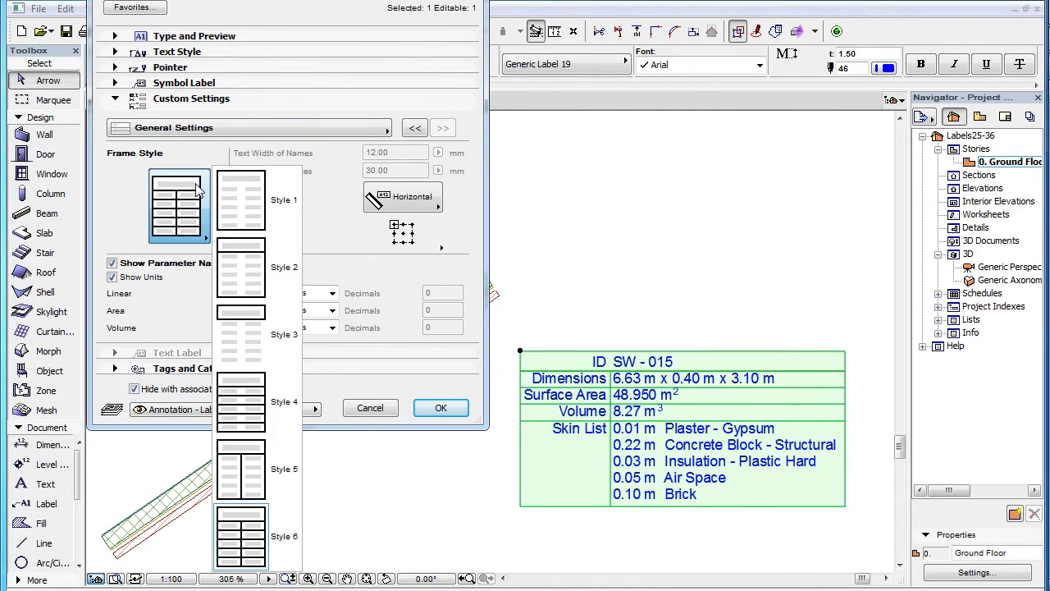
{"action": "left_click", "coordinate": [256, 209]}
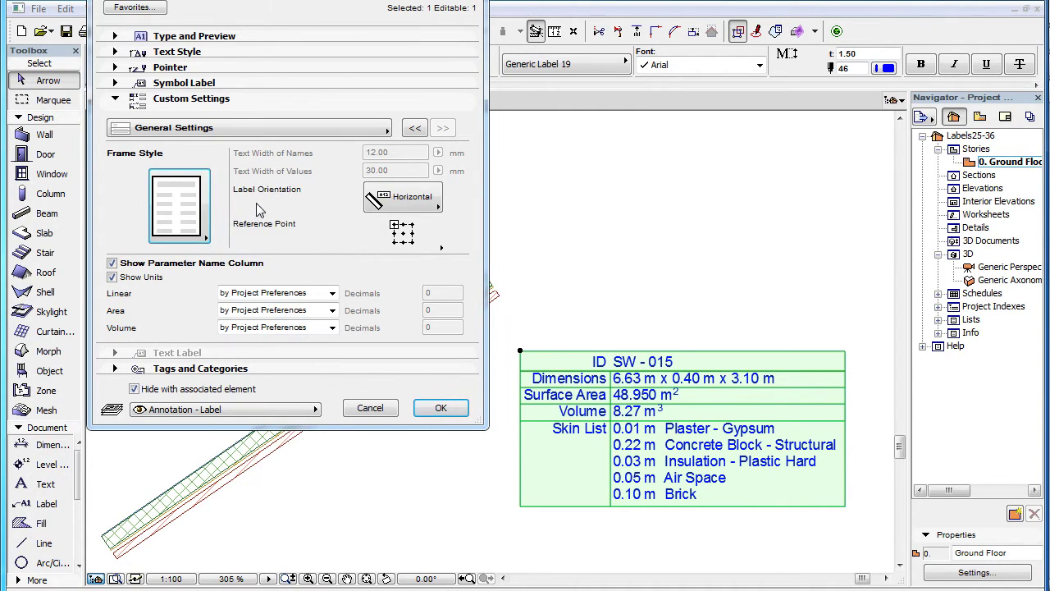
{"action": "left_click", "coordinate": [439, 407]}
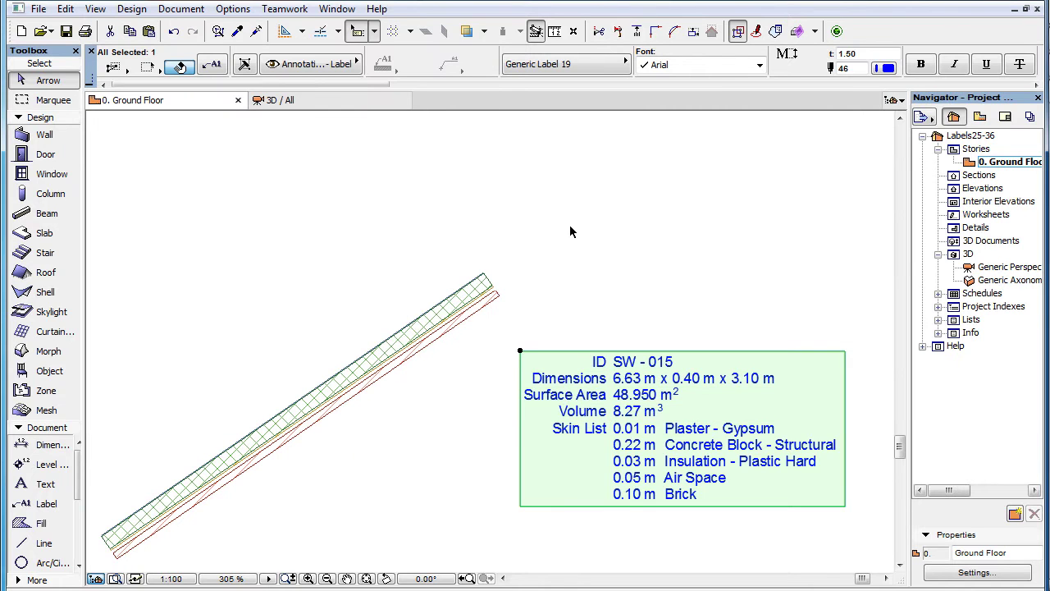
Reopen the label settings and apply Frame Style 2.
{"action": "left_click", "coordinate": [215, 65]}
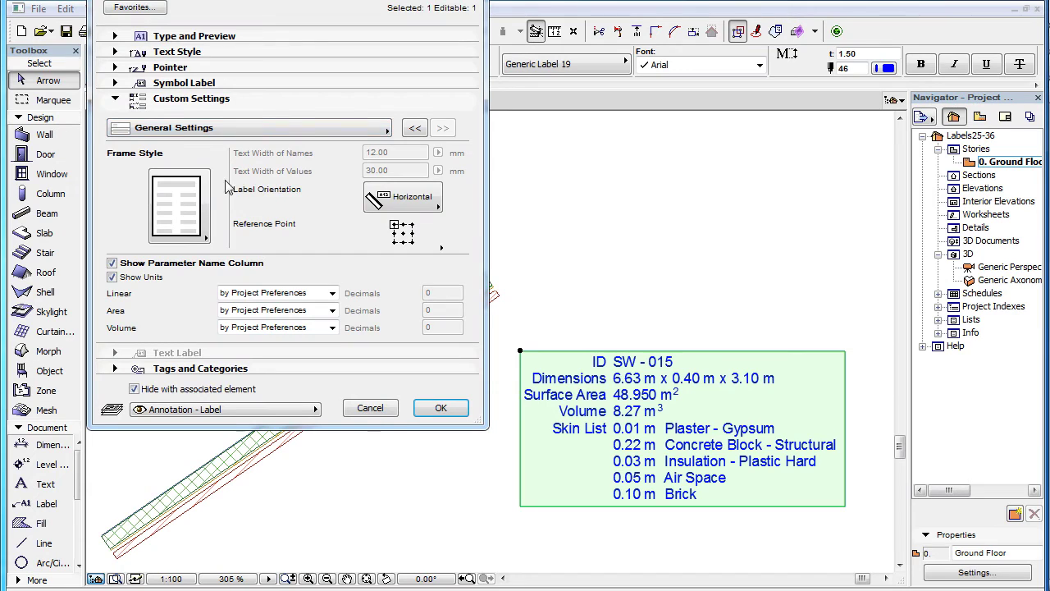
{"action": "left_click", "coordinate": [204, 209]}
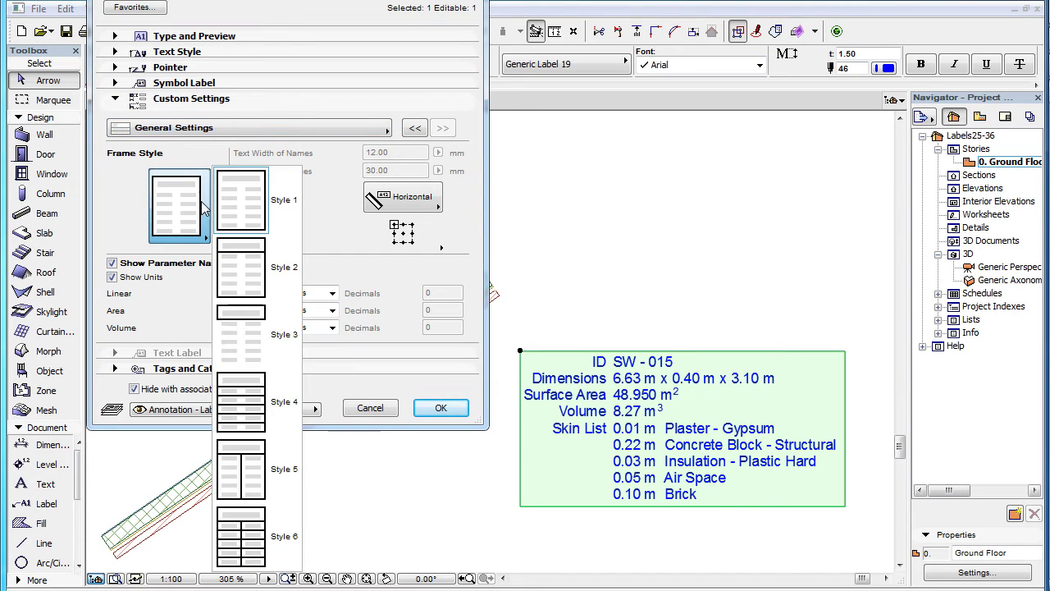
{"action": "left_click", "coordinate": [289, 271]}
{"action": "left_click", "coordinate": [441, 408]}
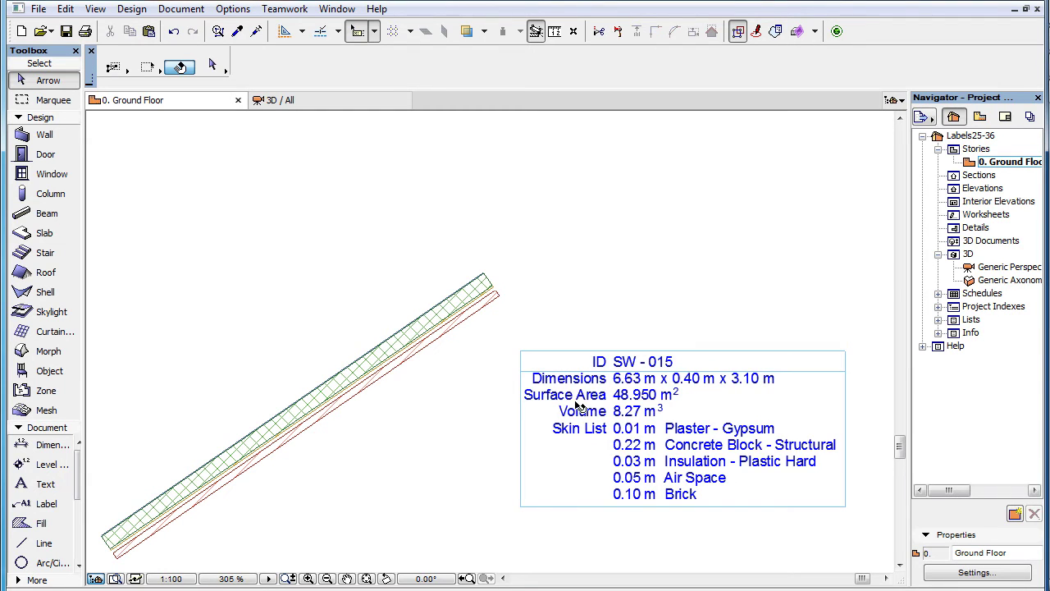
Reopen the label settings and choose Frame Style 3.
{"action": "left_click", "coordinate": [211, 64]}
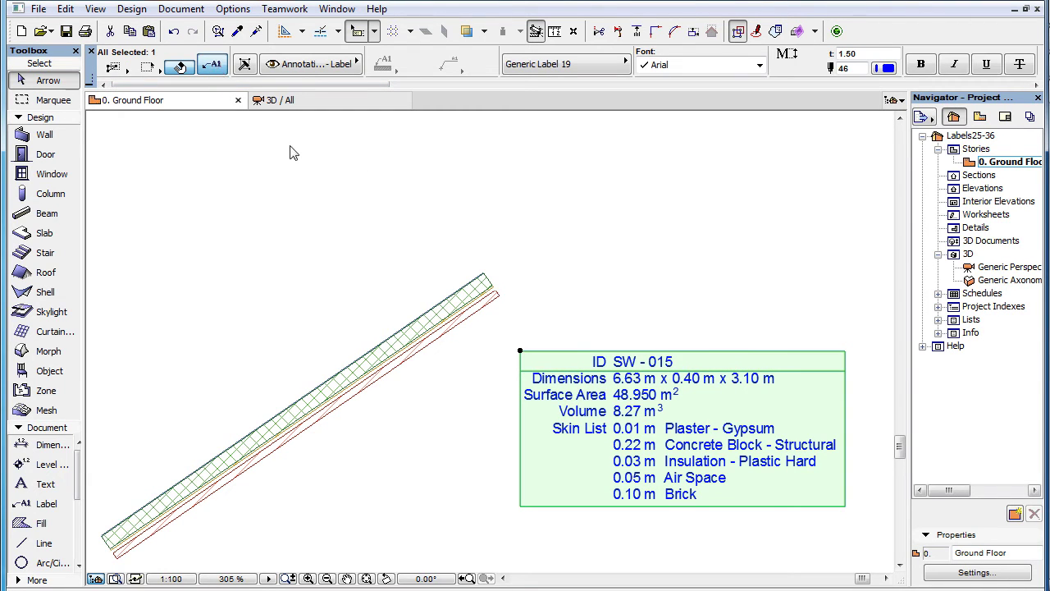
{"action": "left_click", "coordinate": [199, 207]}
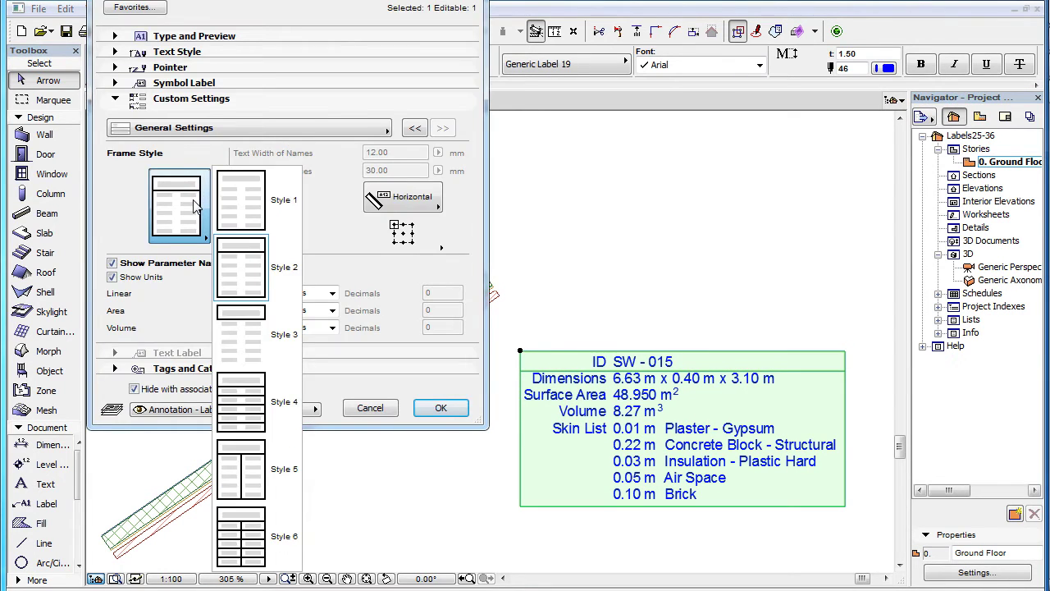
{"action": "left_click", "coordinate": [285, 341]}
Apply Frame Style 3, inspect it, then give the label Frame Style 4.
{"action": "left_click", "coordinate": [438, 407]}
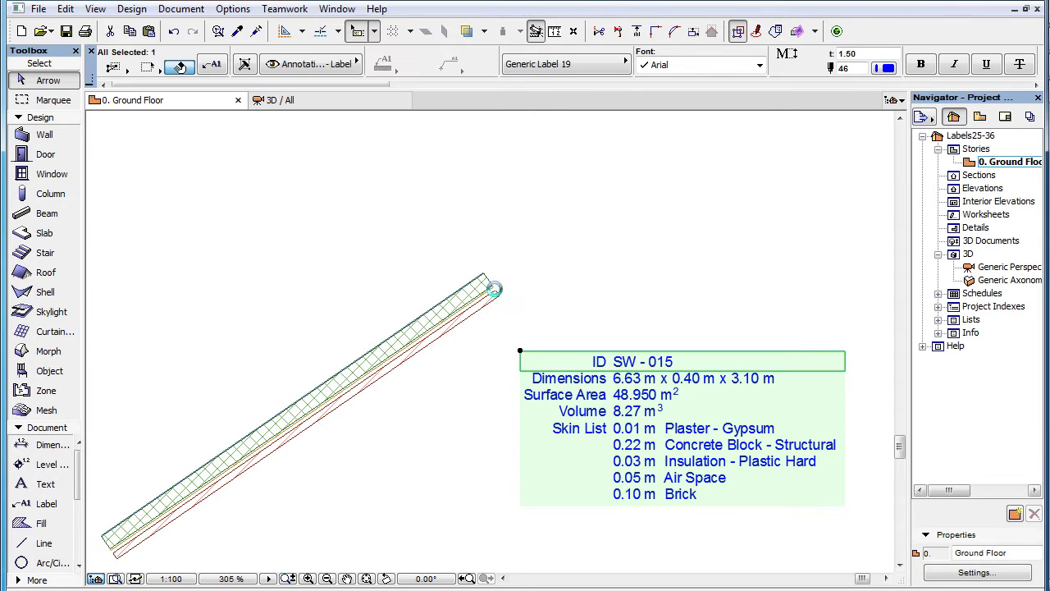
{"action": "left_click", "coordinate": [548, 232]}
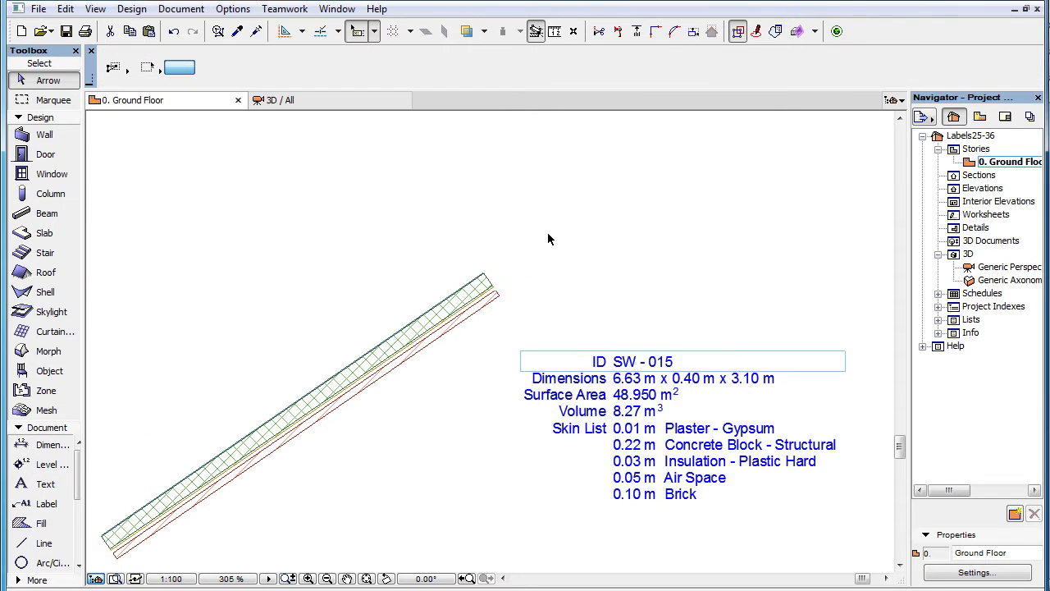
{"action": "left_click", "coordinate": [595, 374]}
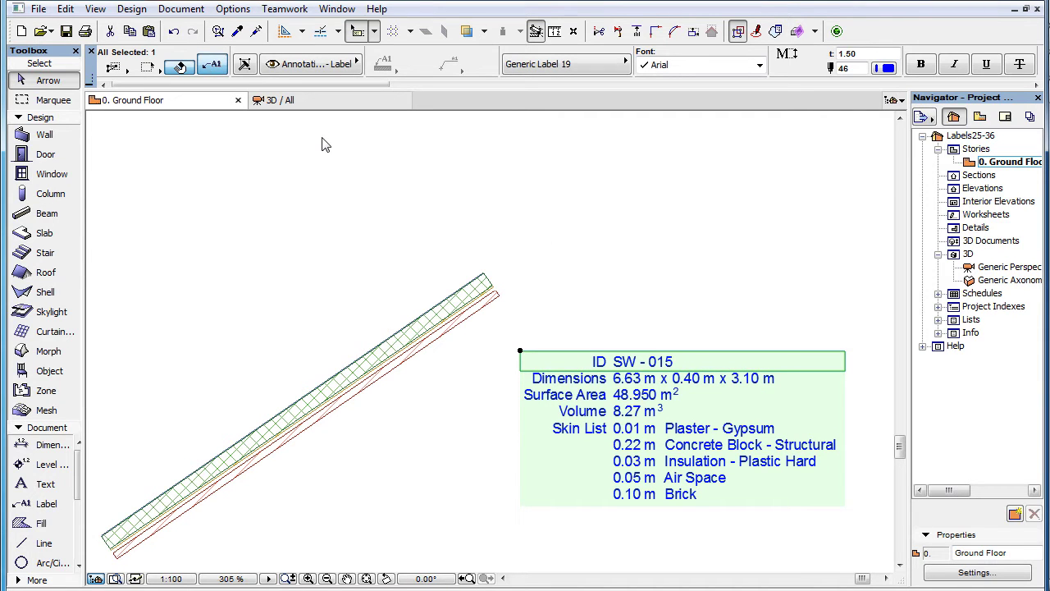
{"action": "key", "text": "ctrl+t"}
{"action": "left_click", "coordinate": [195, 203]}
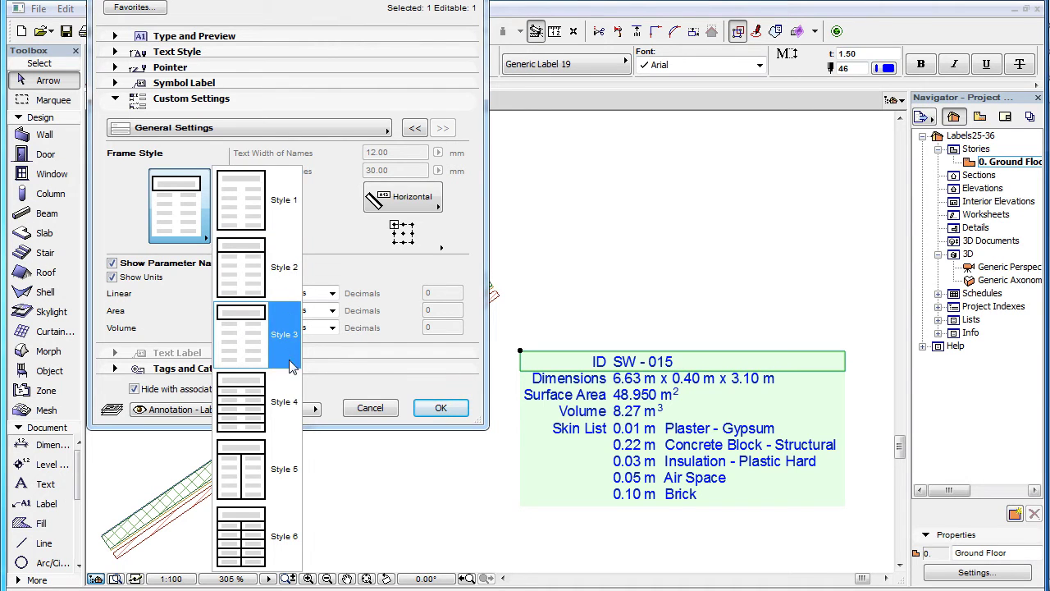
{"action": "left_click", "coordinate": [281, 406]}
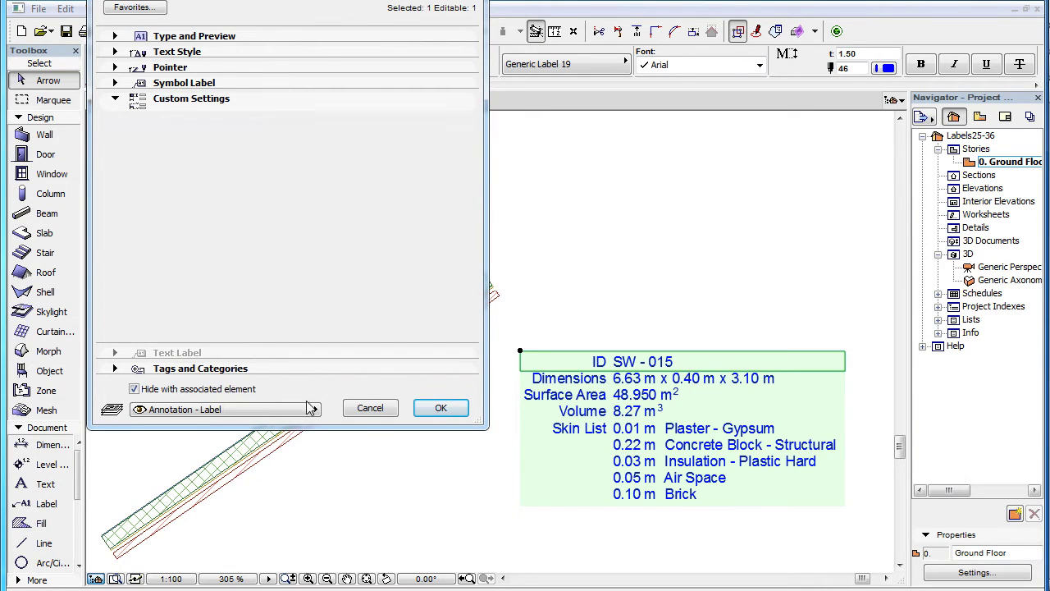
{"action": "left_click", "coordinate": [440, 408]}
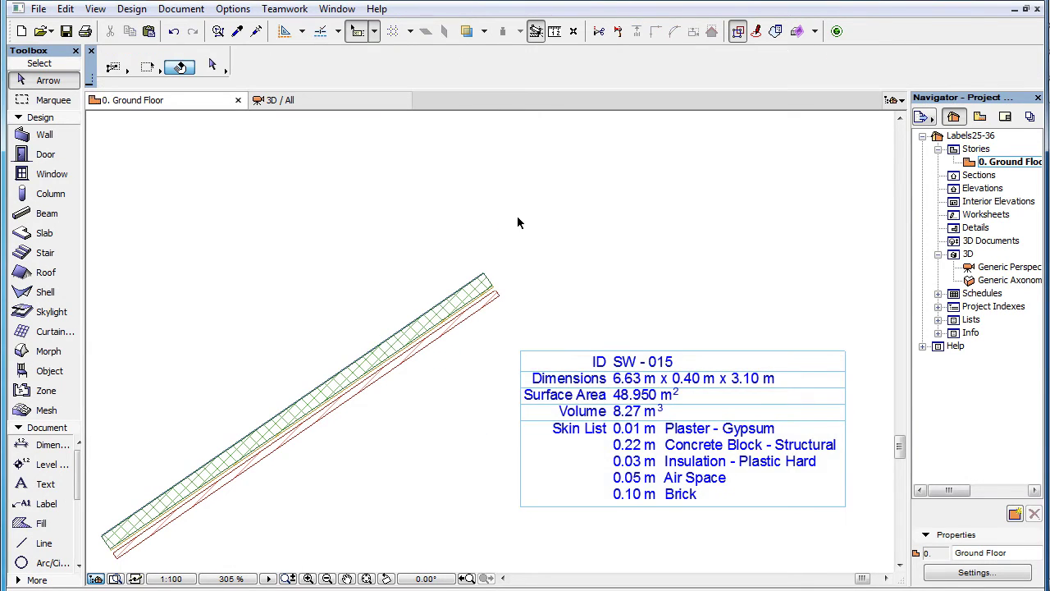
Reselect the label and apply Frame Style 5.
{"action": "left_click", "coordinate": [604, 395]}
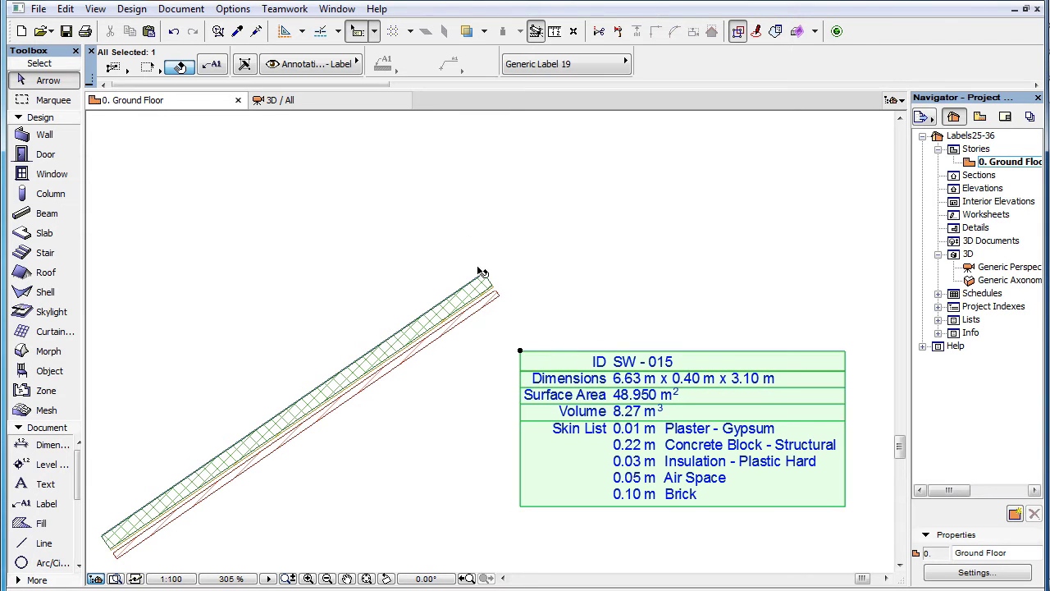
{"action": "left_click", "coordinate": [210, 65]}
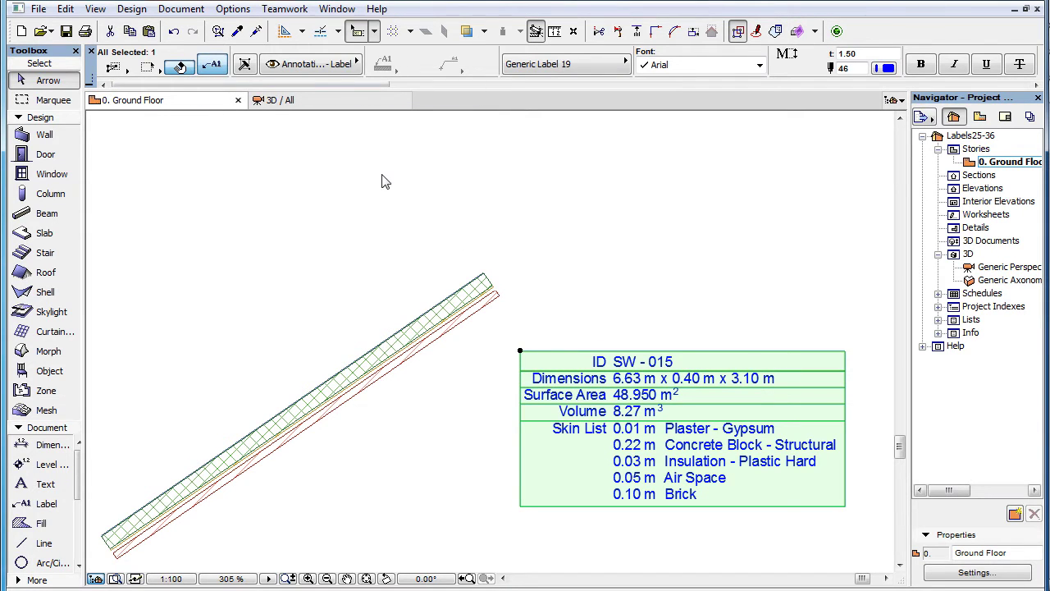
{"action": "left_click", "coordinate": [179, 206]}
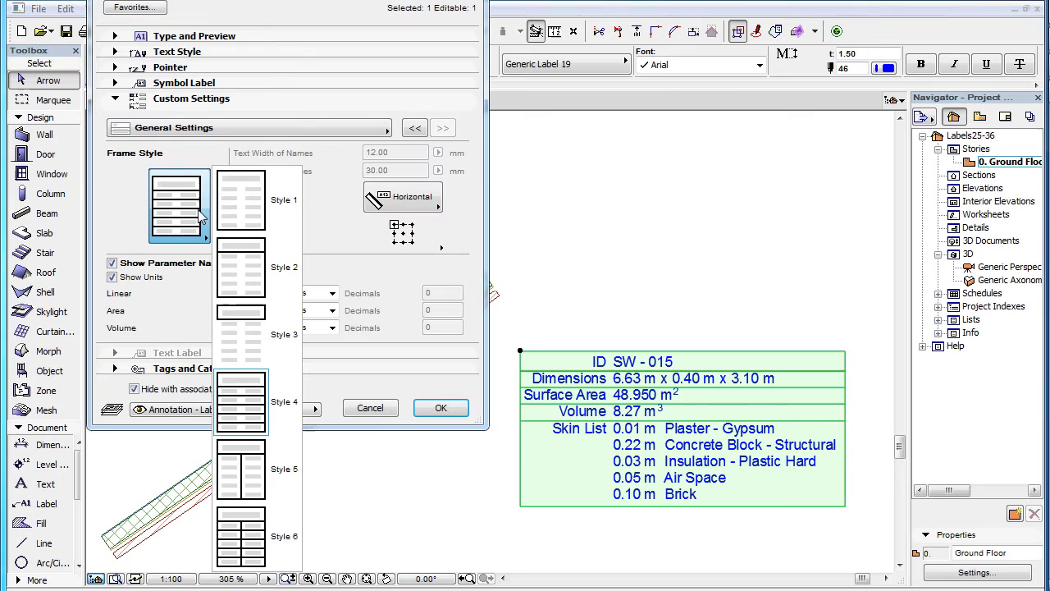
{"action": "left_click", "coordinate": [290, 473]}
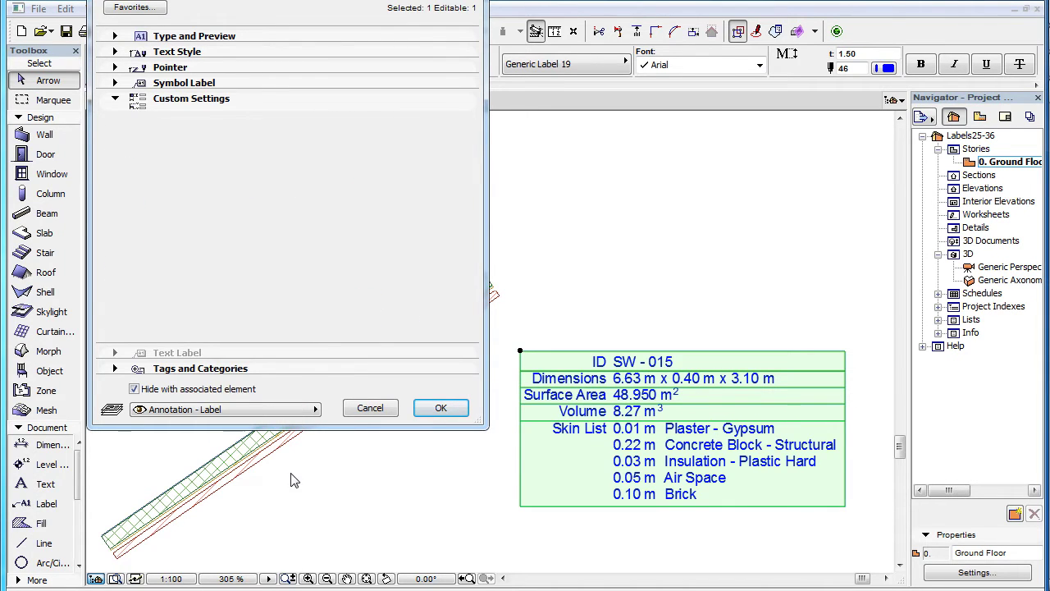
{"action": "left_click", "coordinate": [441, 408]}
Apply Frame Style 6, with lines dividing every row, to the label.
{"action": "left_click", "coordinate": [563, 195]}
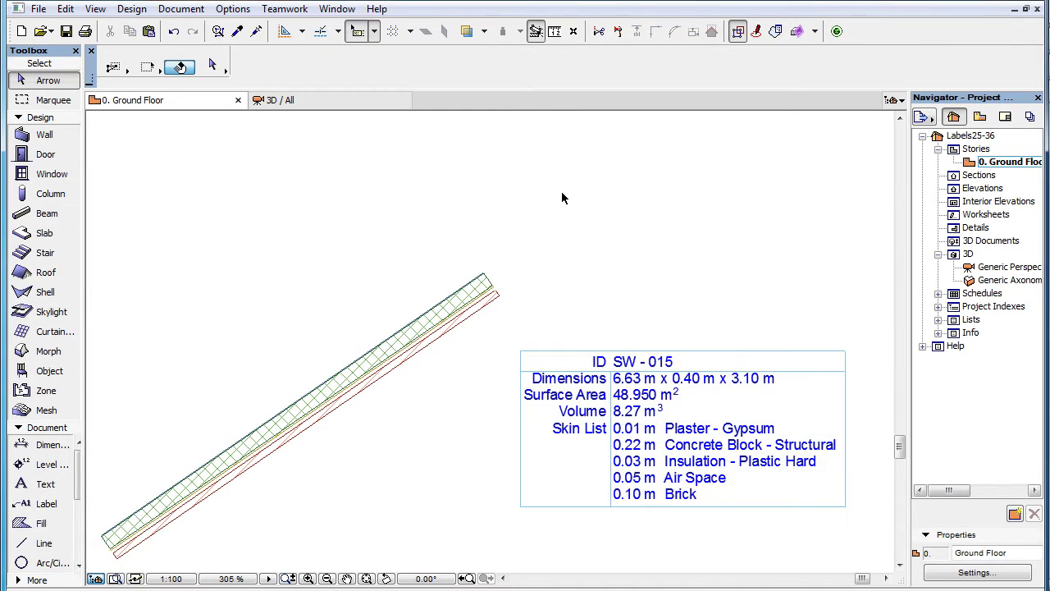
{"action": "left_click", "coordinate": [585, 423]}
{"action": "key", "text": "ctrl+t"}
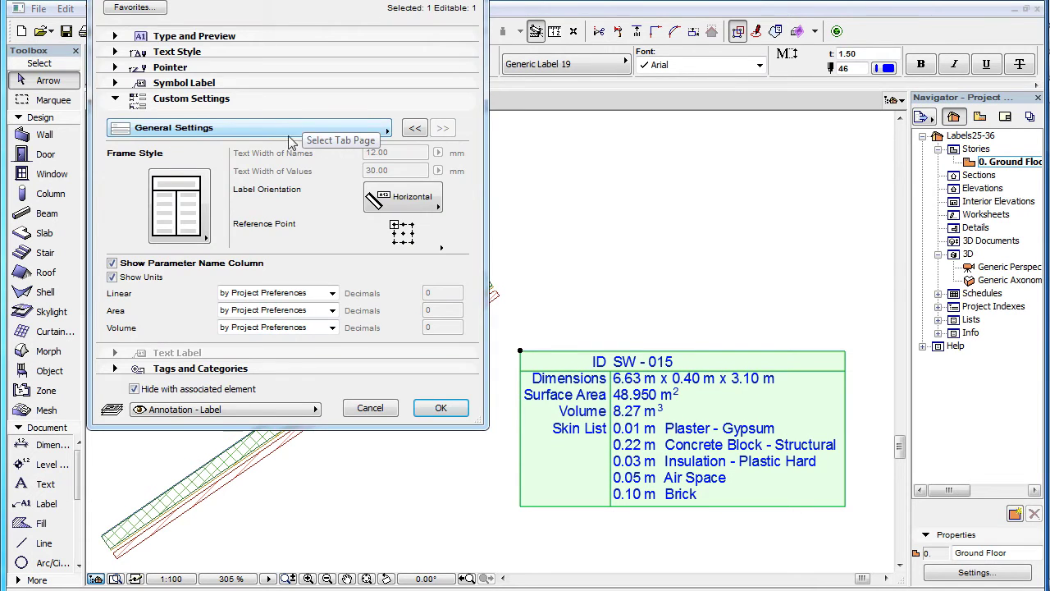
{"action": "left_click", "coordinate": [207, 206]}
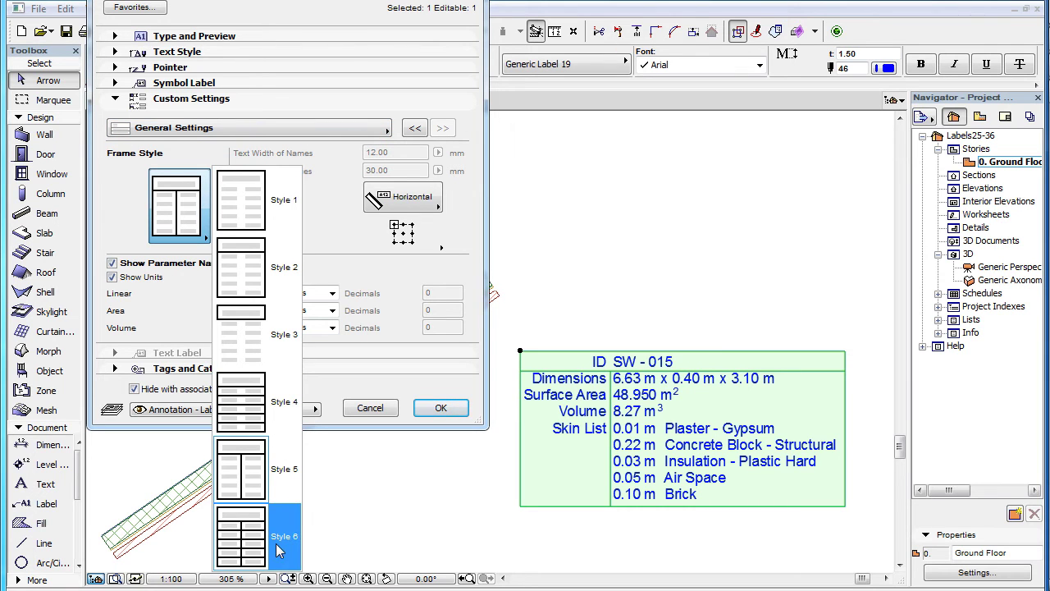
{"action": "left_click", "coordinate": [280, 546]}
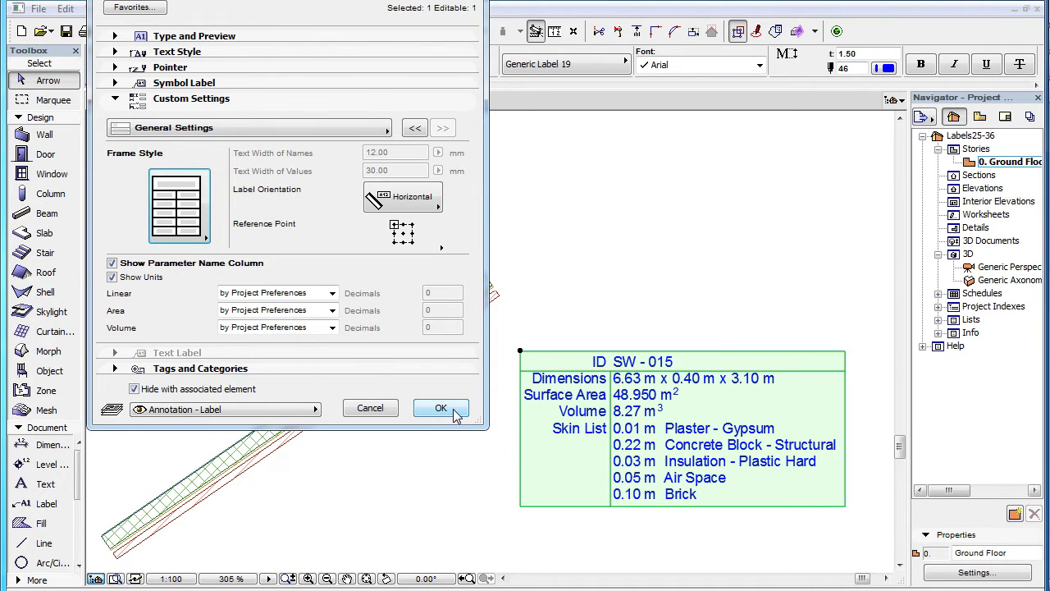
{"action": "left_click", "coordinate": [441, 408]}
{"action": "left_click", "coordinate": [565, 162]}
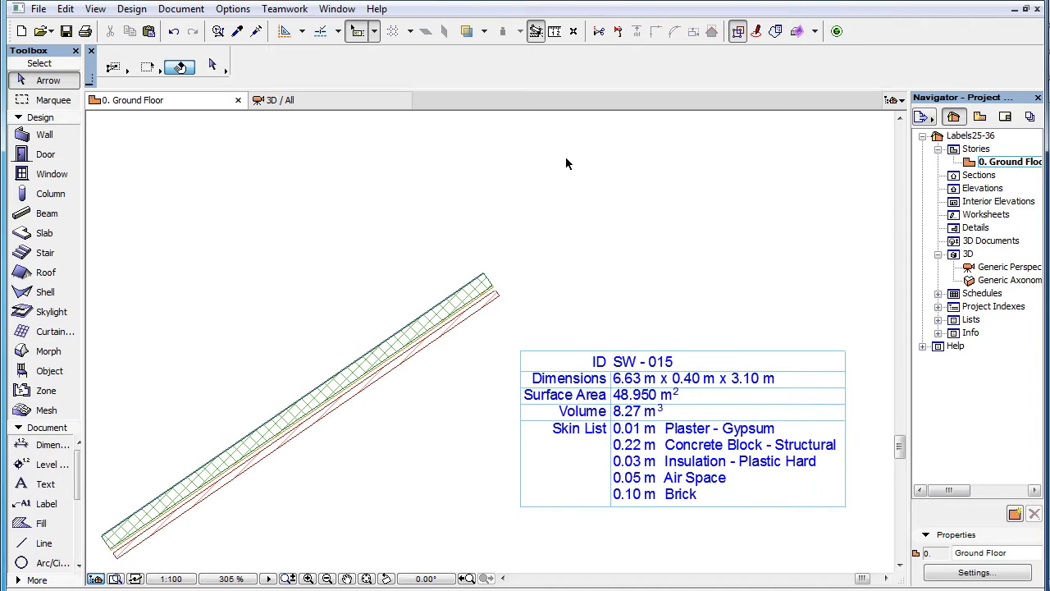
Turn on Wrap Text for the label, briefly hiding and restoring the parameter name column.
{"action": "left_click", "coordinate": [598, 399]}
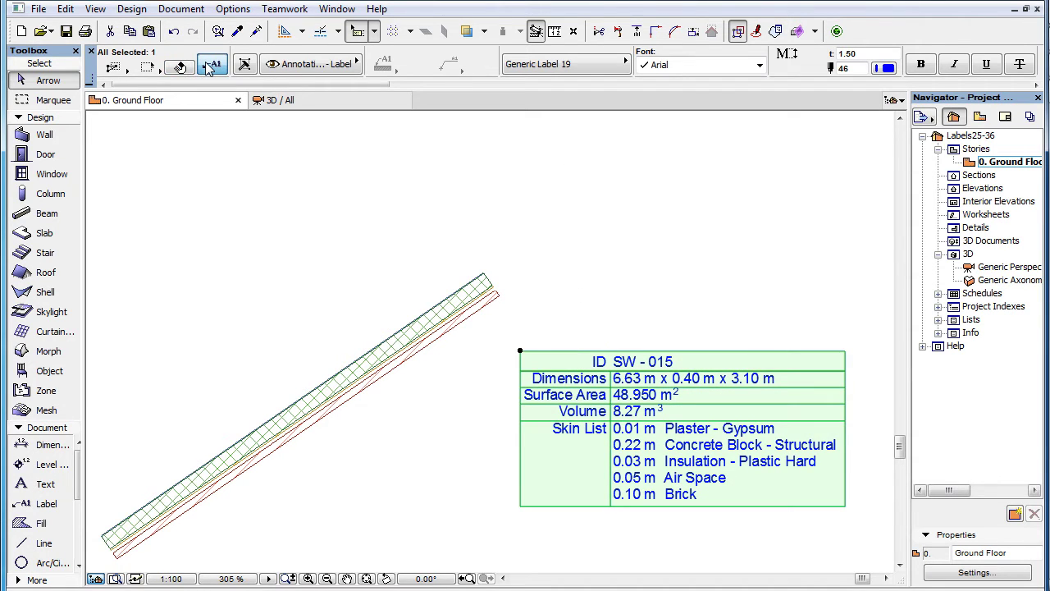
{"action": "left_click", "coordinate": [210, 65]}
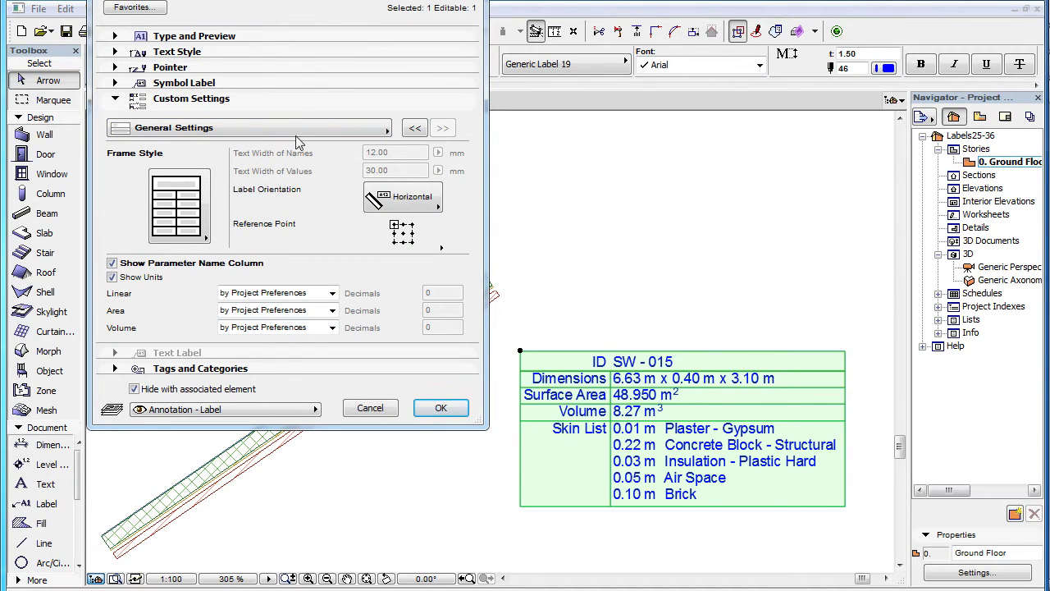
{"action": "left_click", "coordinate": [276, 54]}
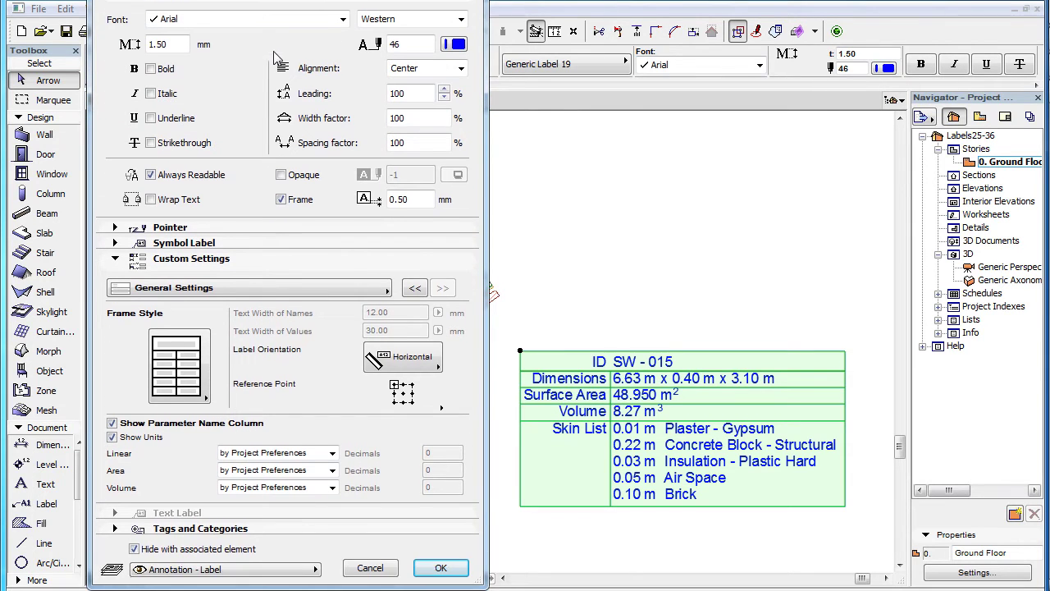
{"action": "left_click", "coordinate": [180, 205]}
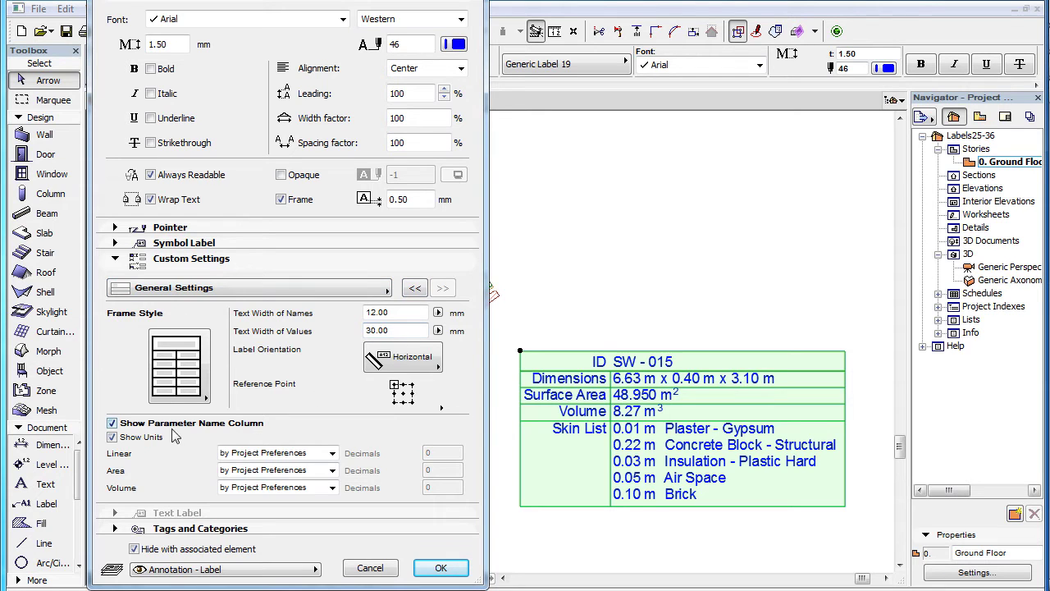
{"action": "left_click", "coordinate": [115, 424]}
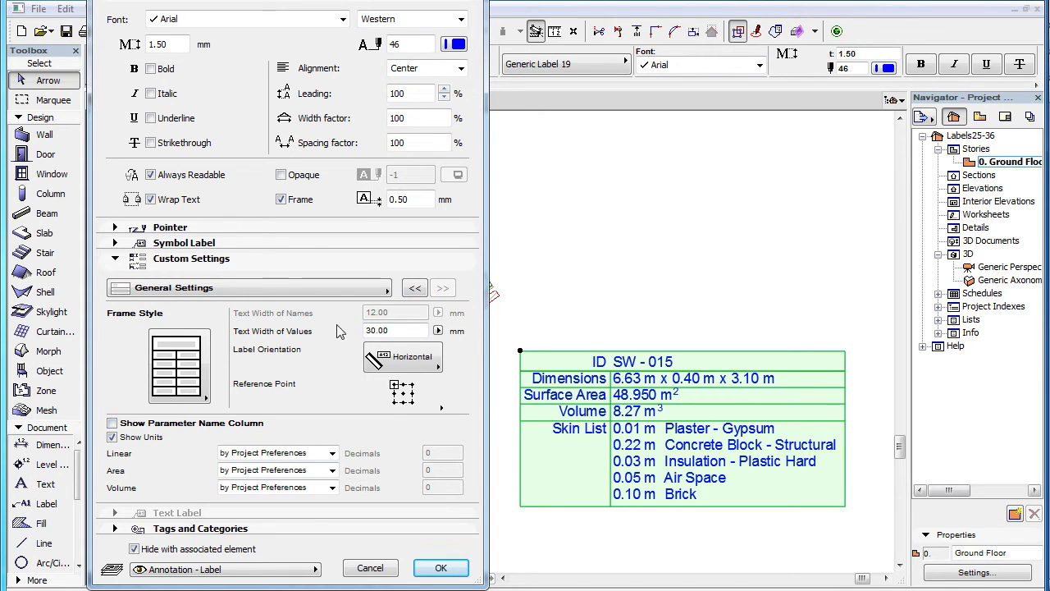
{"action": "left_click", "coordinate": [112, 424]}
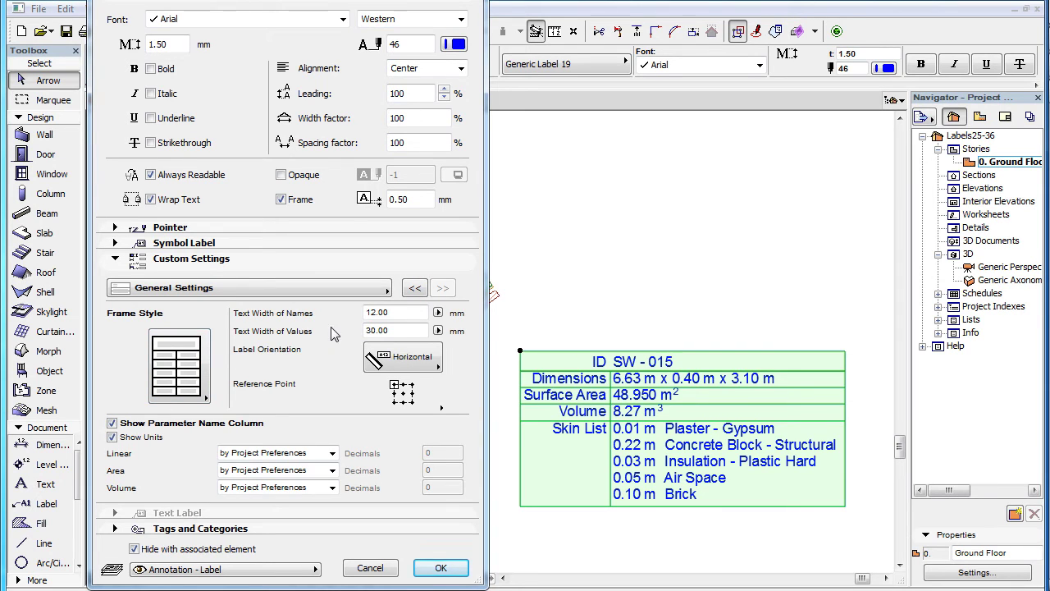
Set name and value text widths to 15 and 25 mm, apply, then turn Wrap Text off.
{"action": "double_click", "coordinate": [394, 312]}
{"action": "type", "text": "15"}
{"action": "left_click", "coordinate": [420, 329]}
{"action": "left_click_drag", "start_coordinate": [405, 329], "coordinate": [339, 332]}
{"action": "type", "text": "40"}
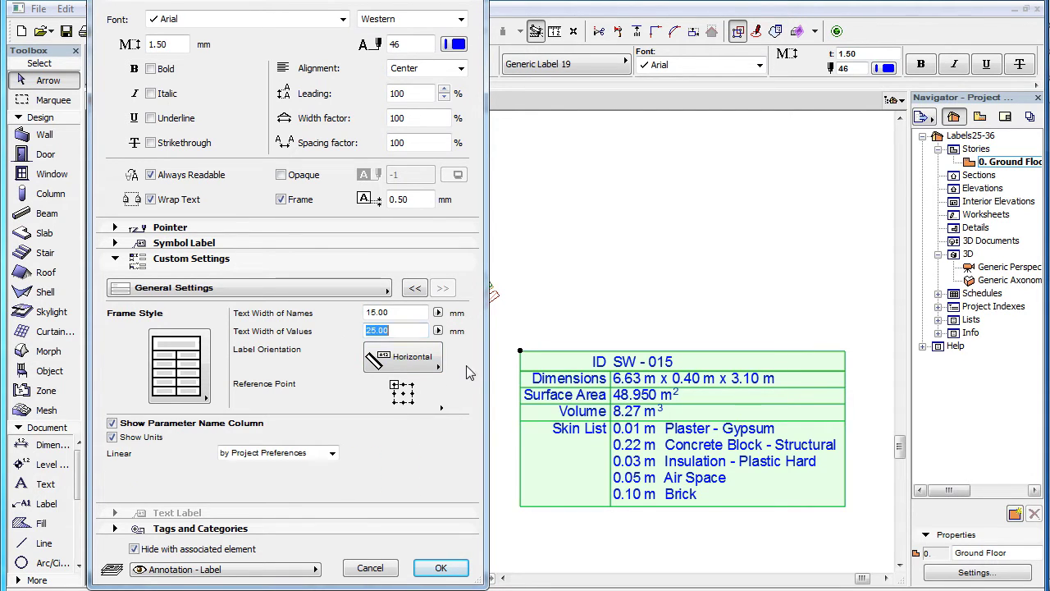
{"action": "left_click", "coordinate": [443, 568]}
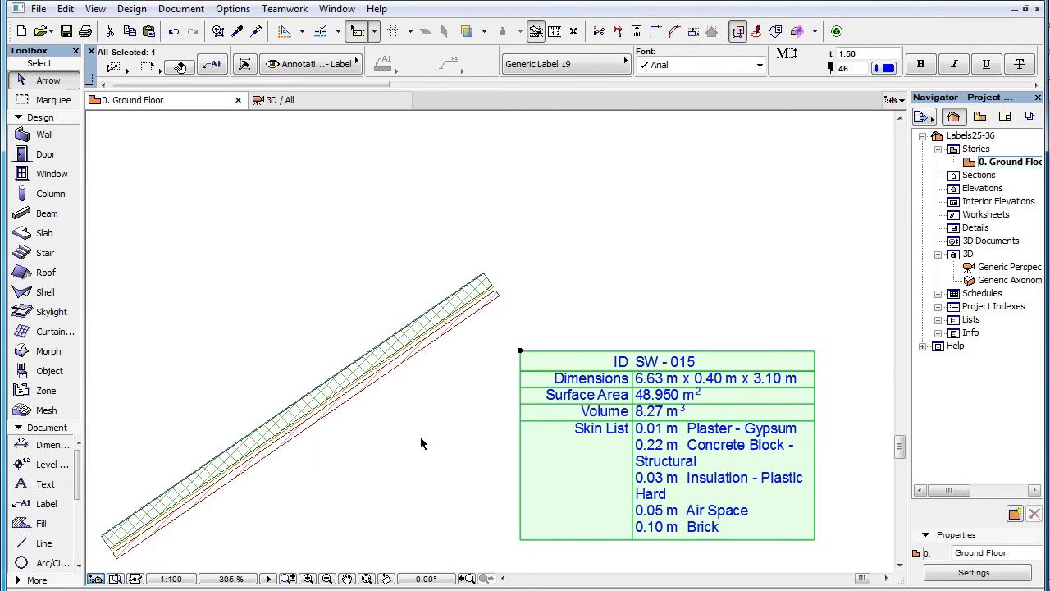
{"action": "left_click", "coordinate": [212, 69]}
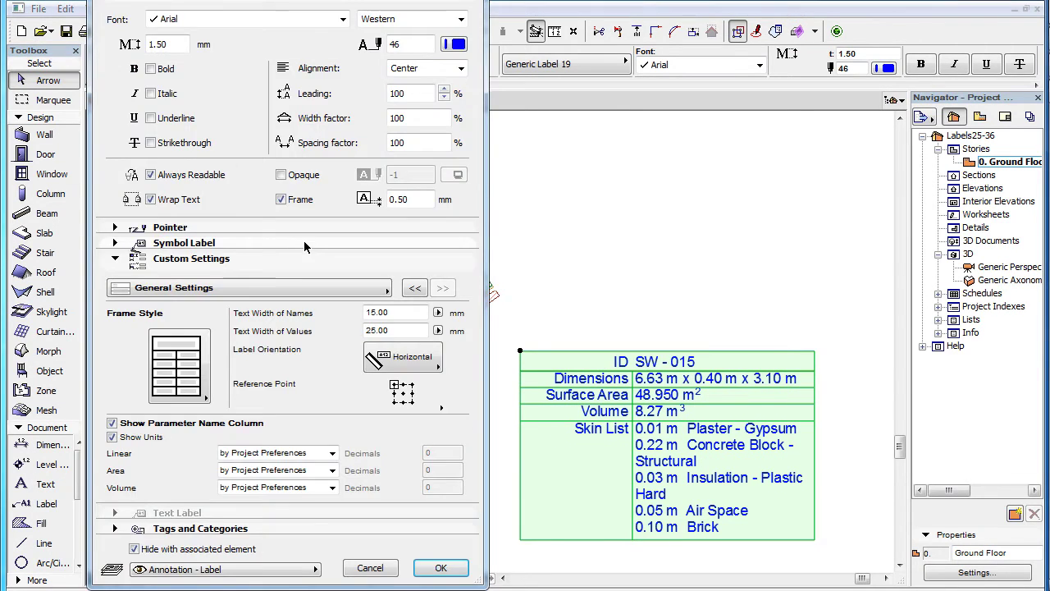
{"action": "left_click", "coordinate": [185, 201]}
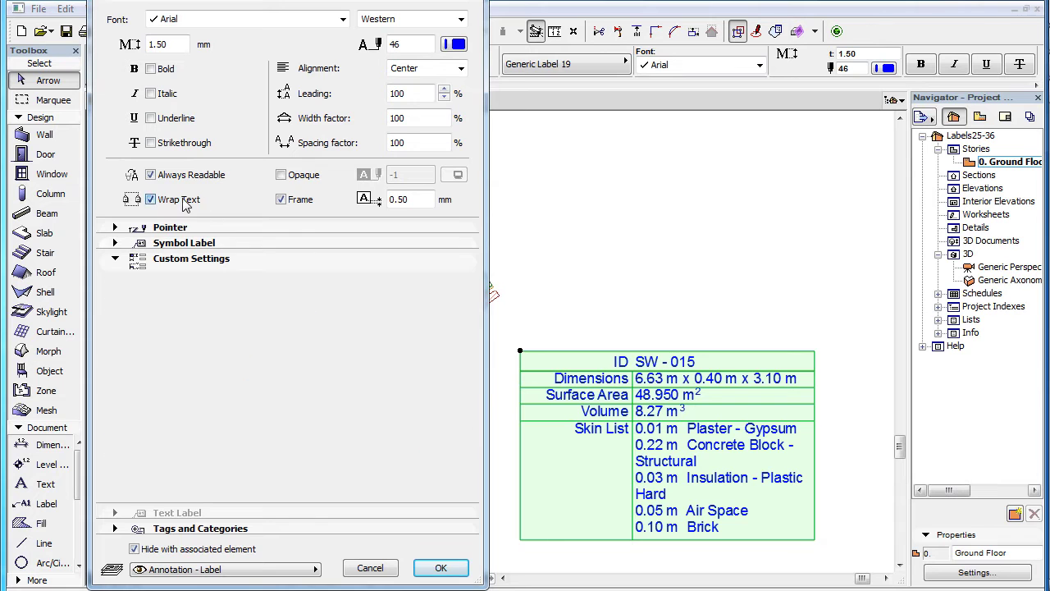
Apply the unwrapped label, then try adding a leader pointer and remove it again.
{"action": "left_click", "coordinate": [441, 568]}
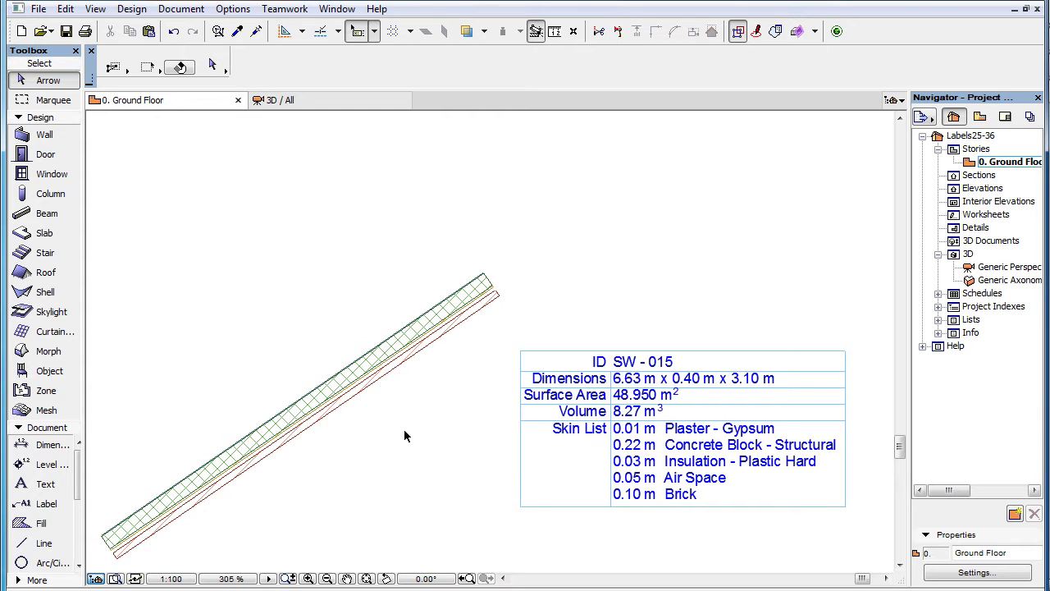
{"action": "left_click", "coordinate": [612, 402]}
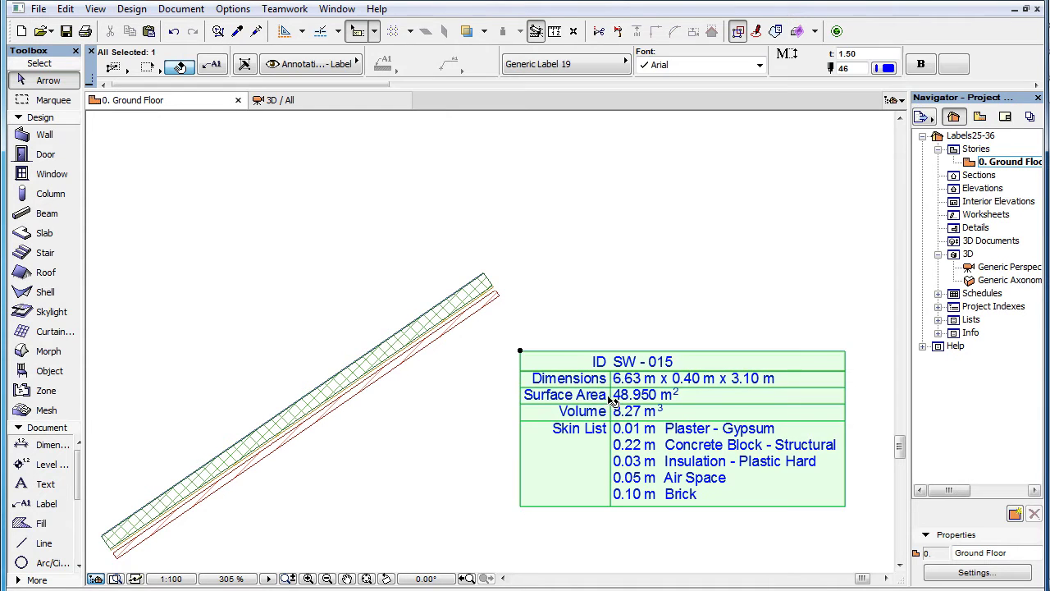
{"action": "left_click", "coordinate": [211, 66]}
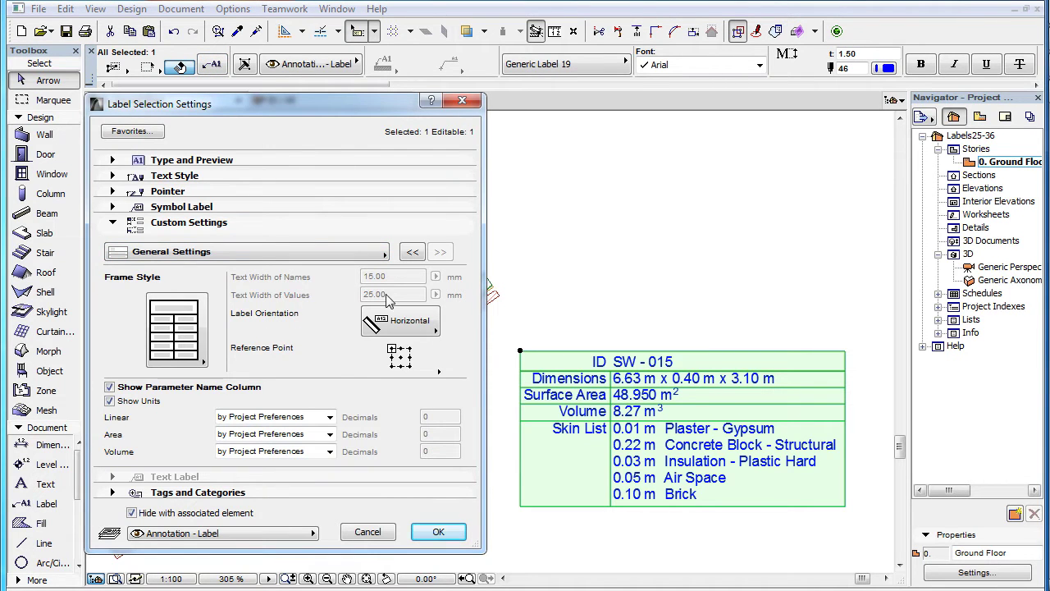
{"action": "left_click", "coordinate": [232, 191]}
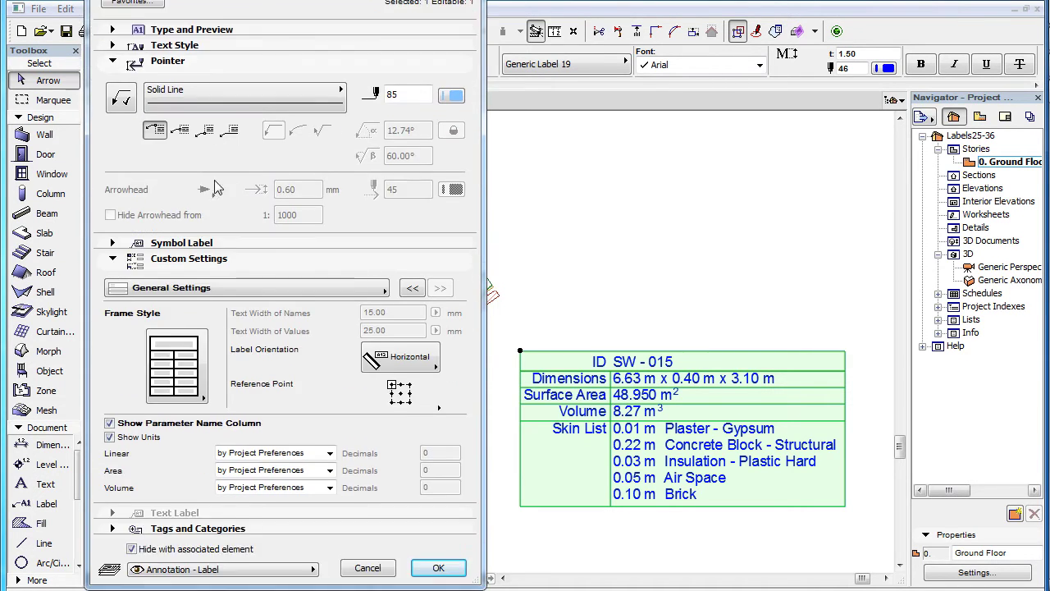
{"action": "left_click", "coordinate": [128, 110]}
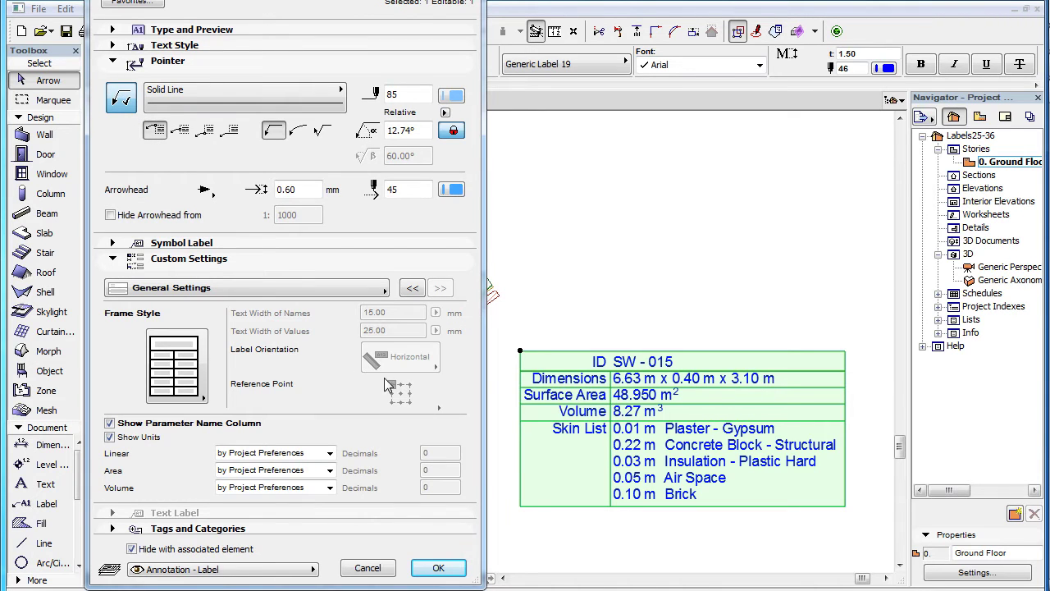
{"action": "left_click", "coordinate": [123, 105]}
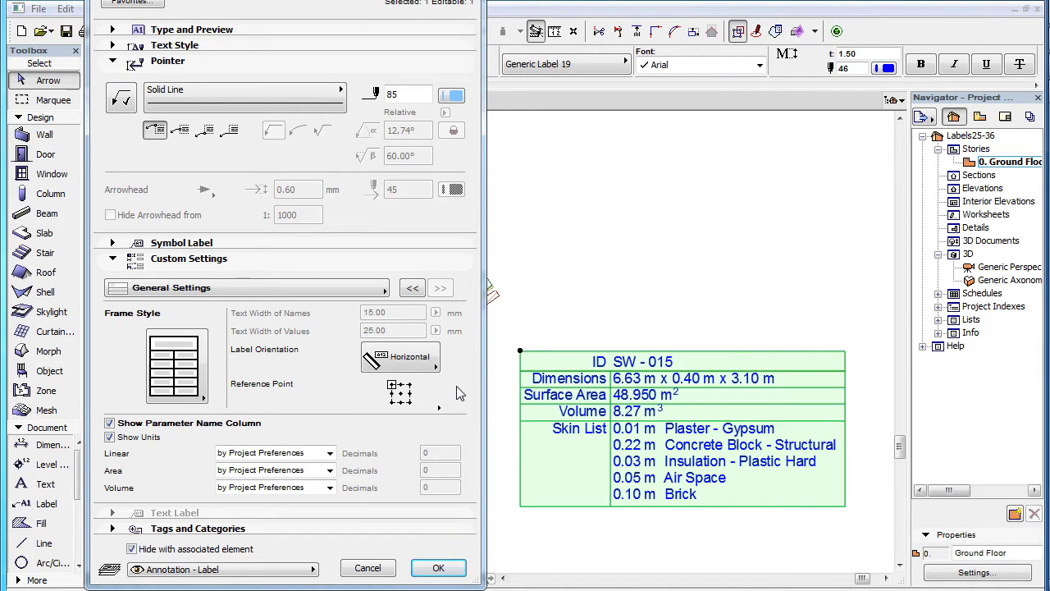
Set the label orientation to Parallel and apply it.
{"action": "left_click", "coordinate": [431, 367]}
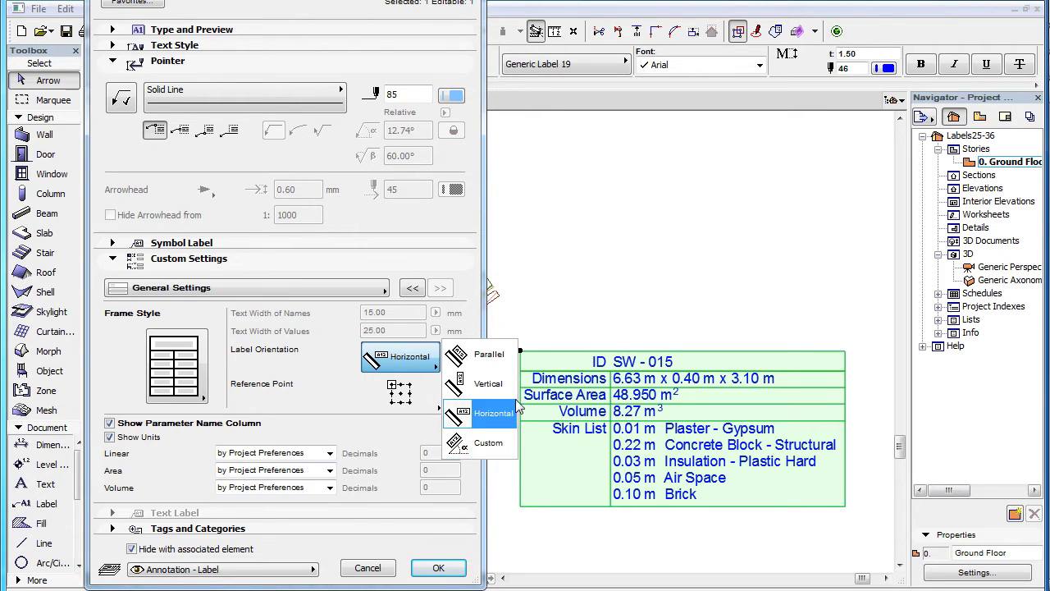
{"action": "left_click", "coordinate": [511, 361]}
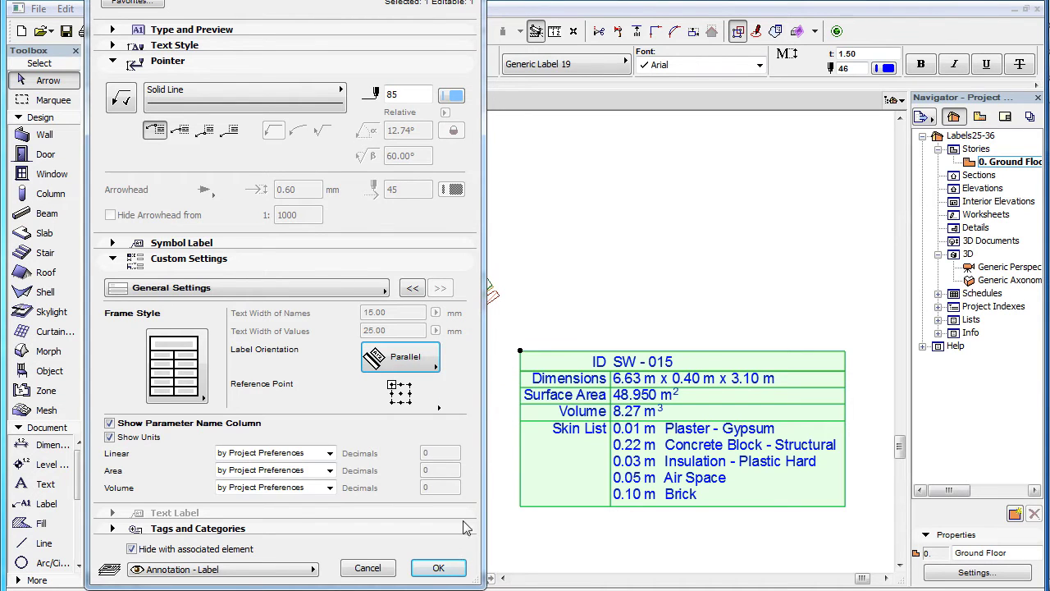
{"action": "left_click", "coordinate": [438, 568]}
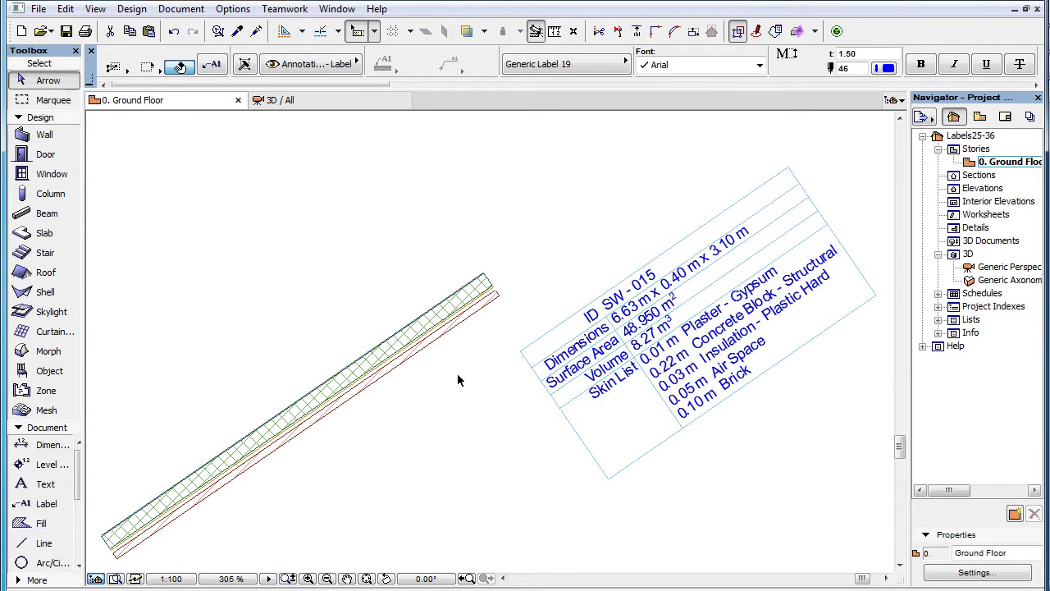
Rotate the wall about its end point to a new angle as a trial.
{"action": "left_click", "coordinate": [458, 374]}
{"action": "left_click", "coordinate": [448, 337]}
{"action": "right_click", "coordinate": [350, 500]}
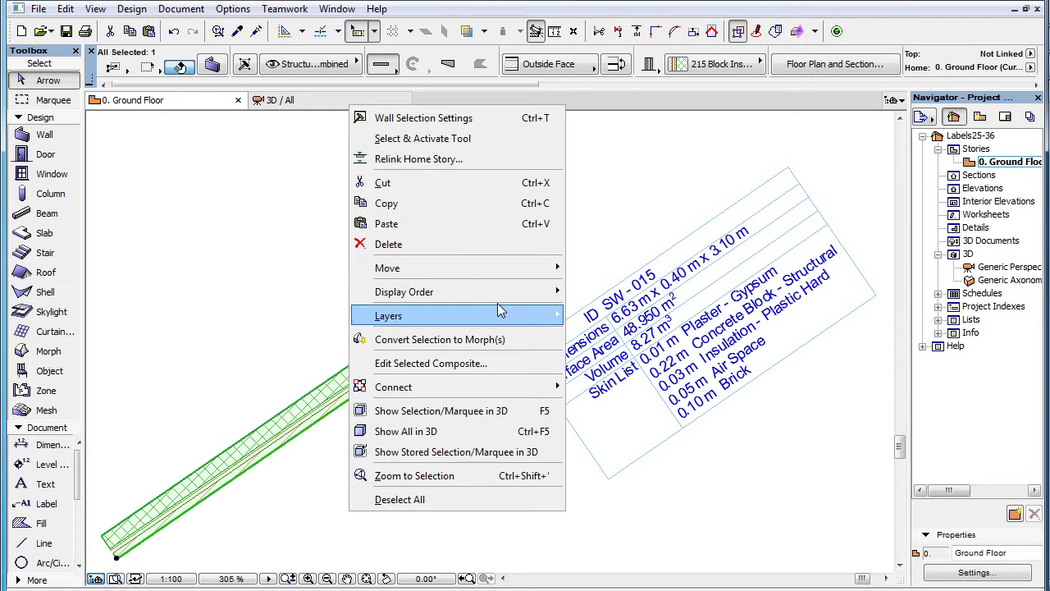
{"action": "mouse_move", "coordinate": [520, 275]}
{"action": "left_click", "coordinate": [601, 289]}
{"action": "left_click", "coordinate": [499, 294]}
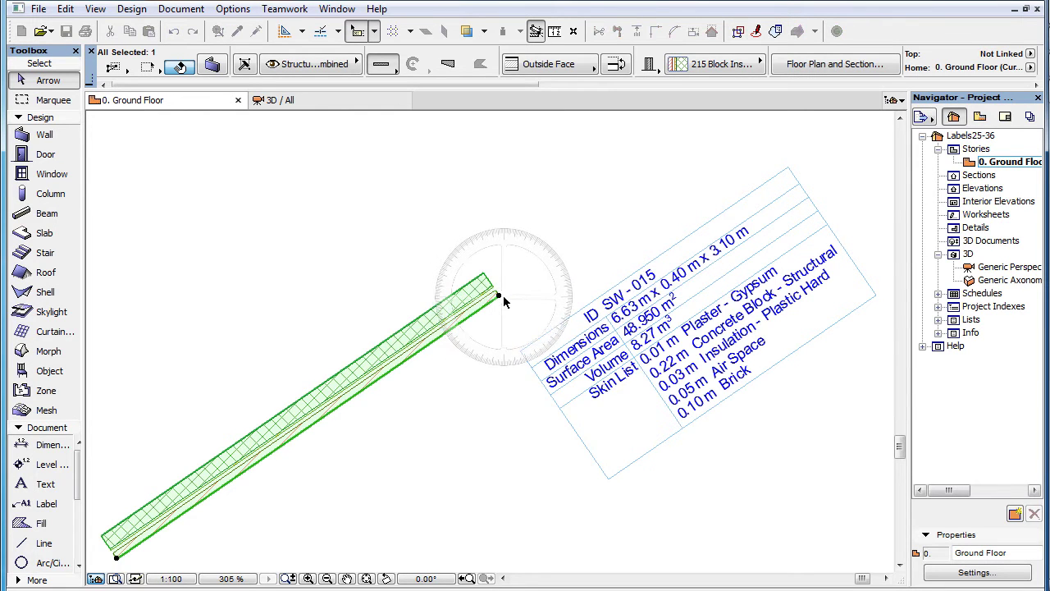
{"action": "left_click", "coordinate": [277, 461]}
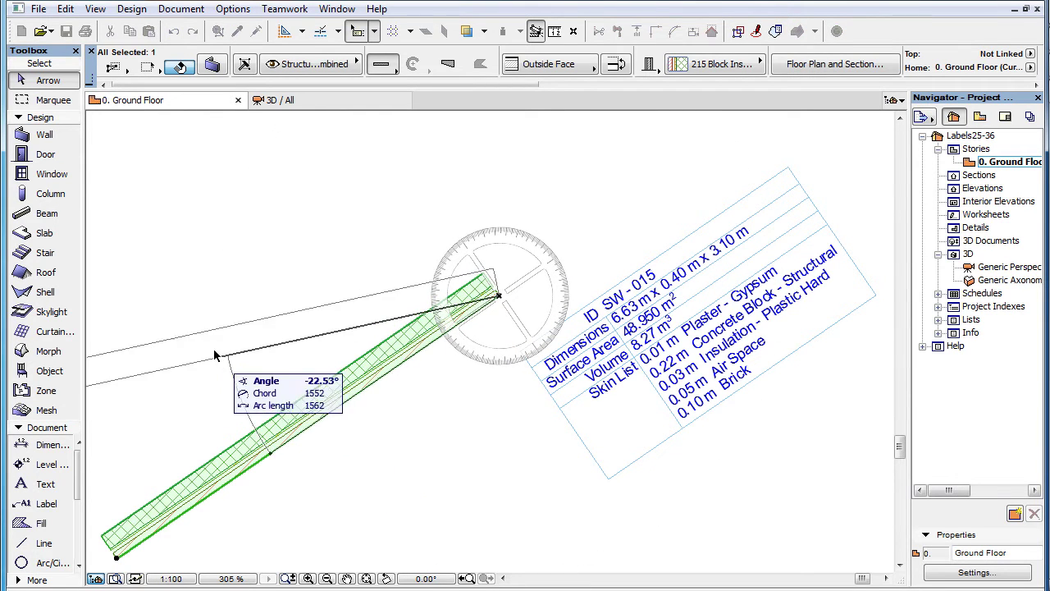
{"action": "left_click", "coordinate": [208, 342]}
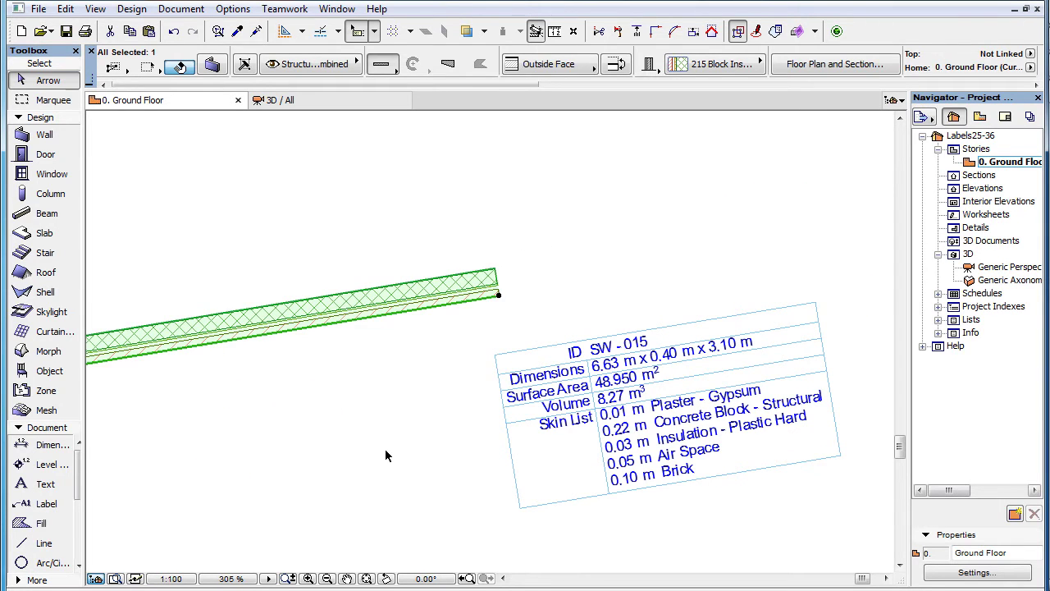
{"action": "key", "text": "Escape"}
Undo the wall rotation and open the skin-list label's settings.
{"action": "key", "text": "ctrl+z"}
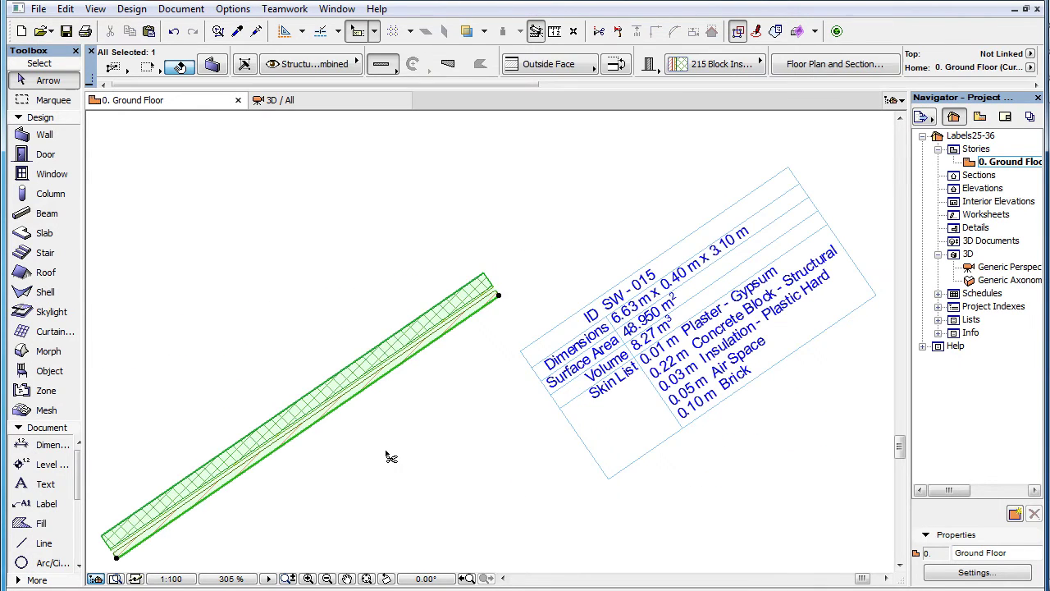
{"action": "key", "text": "Escape"}
{"action": "left_click", "coordinate": [212, 64]}
{"action": "key", "text": "ctrl+t"}
Set the label orientation to Vertical and move the label below-right of the wall.
{"action": "left_click", "coordinate": [429, 359]}
{"action": "left_click", "coordinate": [489, 383]}
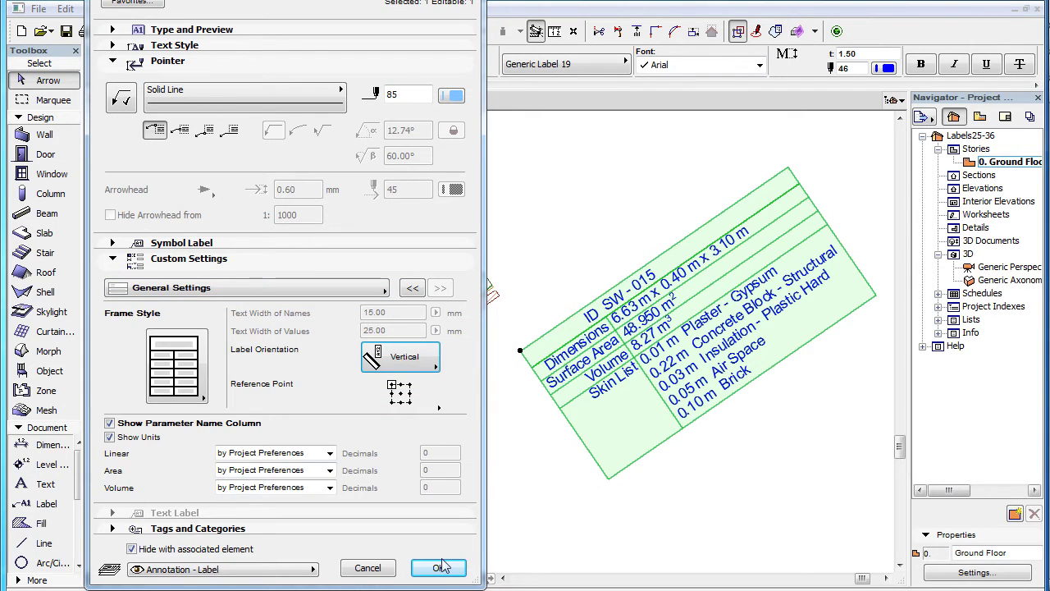
{"action": "left_click", "coordinate": [439, 568]}
{"action": "left_click_drag", "start_coordinate": [601, 302], "coordinate": [639, 451]}
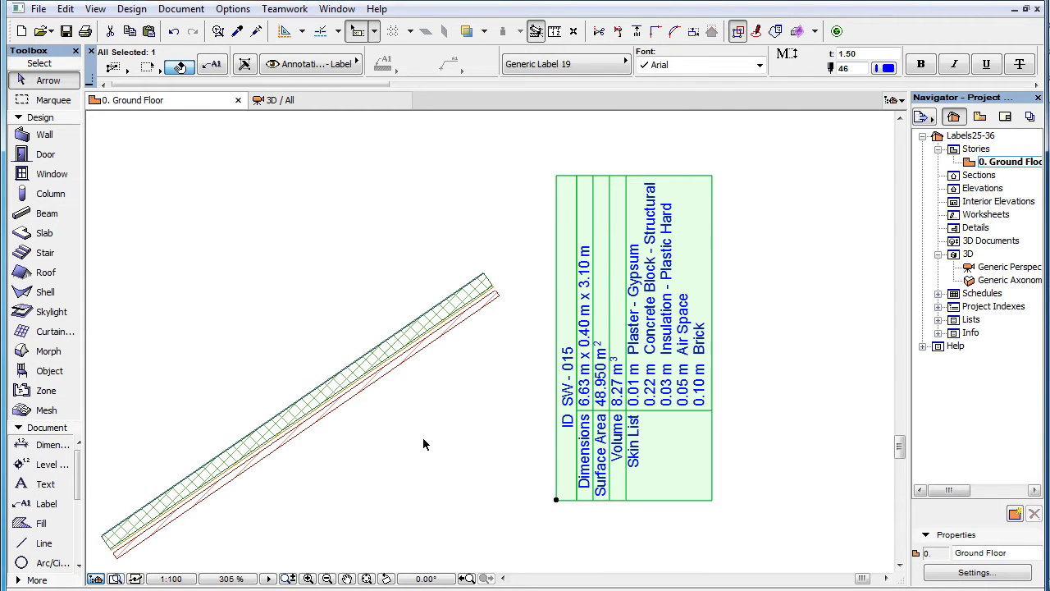
{"action": "key", "text": "Escape"}
Rotate the wall about its end to nearly horizontal to test the vertical label.
{"action": "left_click", "coordinate": [447, 330]}
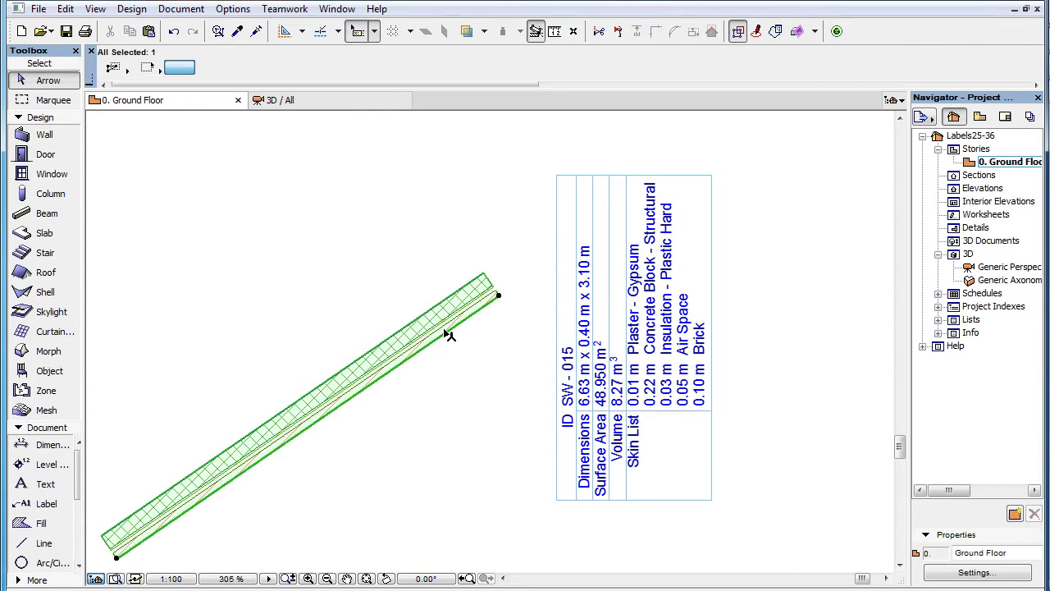
{"action": "right_click", "coordinate": [398, 506]}
{"action": "mouse_move", "coordinate": [537, 262]}
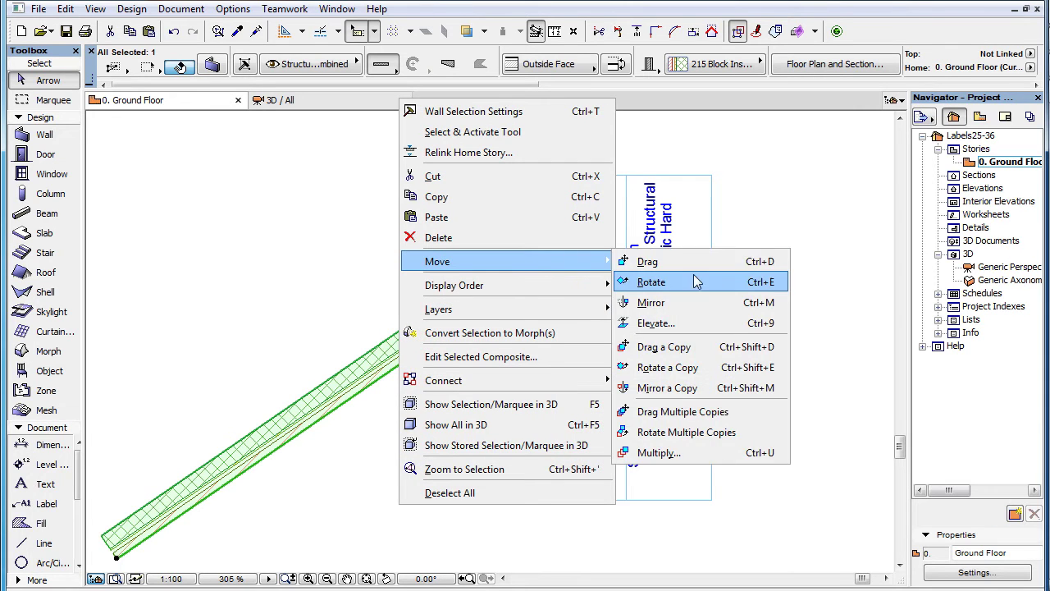
{"action": "left_click", "coordinate": [711, 283]}
{"action": "left_click", "coordinate": [498, 295]}
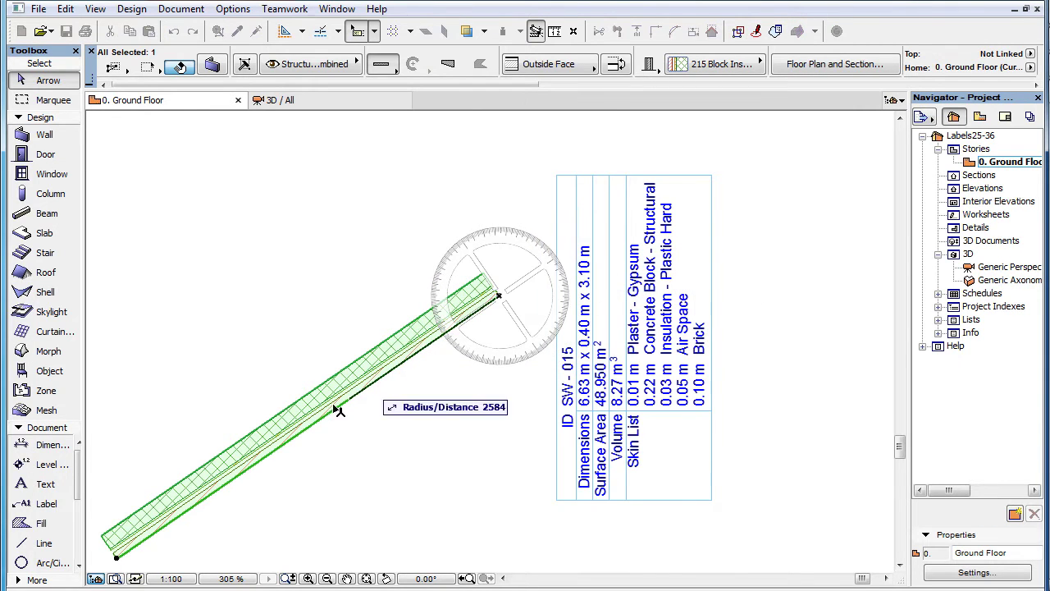
{"action": "left_click", "coordinate": [294, 445]}
{"action": "left_click", "coordinate": [229, 341]}
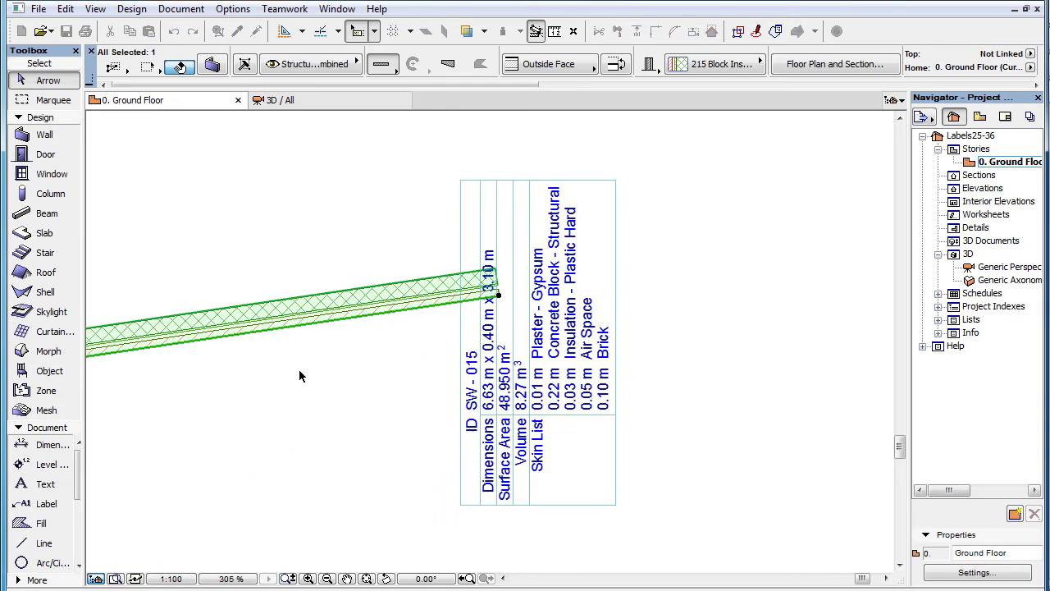
Undo the label move and wall rotation, then open the label's settings.
{"action": "left_click", "coordinate": [401, 415]}
{"action": "left_click_drag", "start_coordinate": [508, 368], "coordinate": [603, 371]}
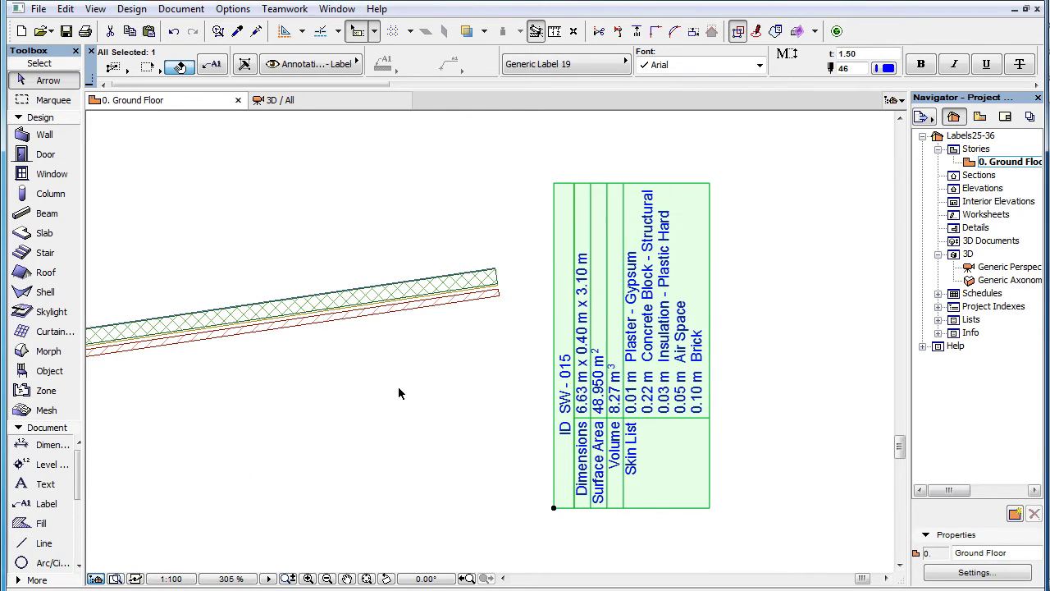
{"action": "key", "text": "ctrl+z"}
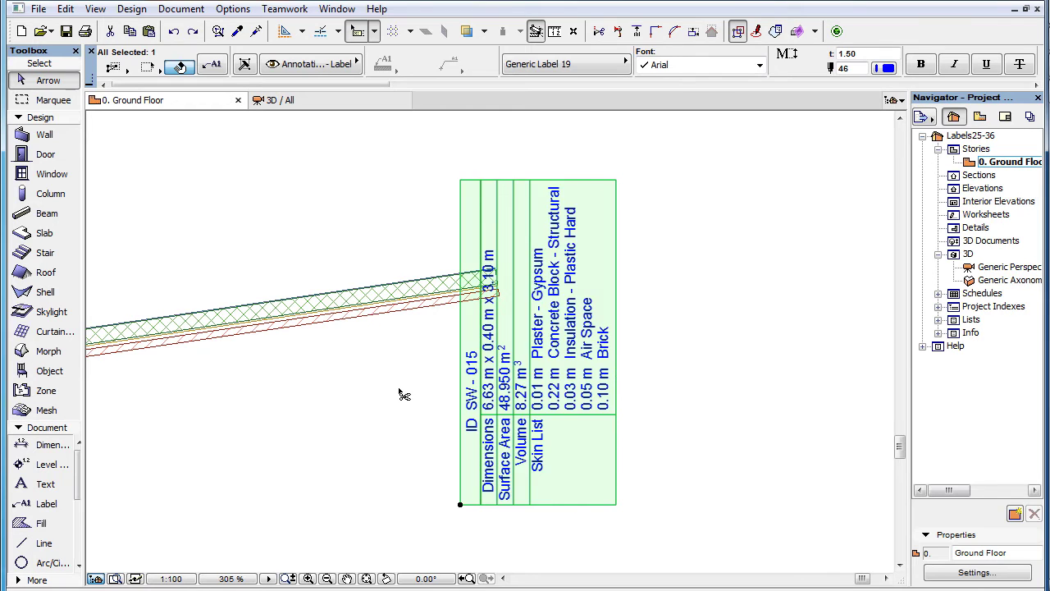
{"action": "key", "text": "ctrl+z"}
{"action": "left_click", "coordinate": [399, 389]}
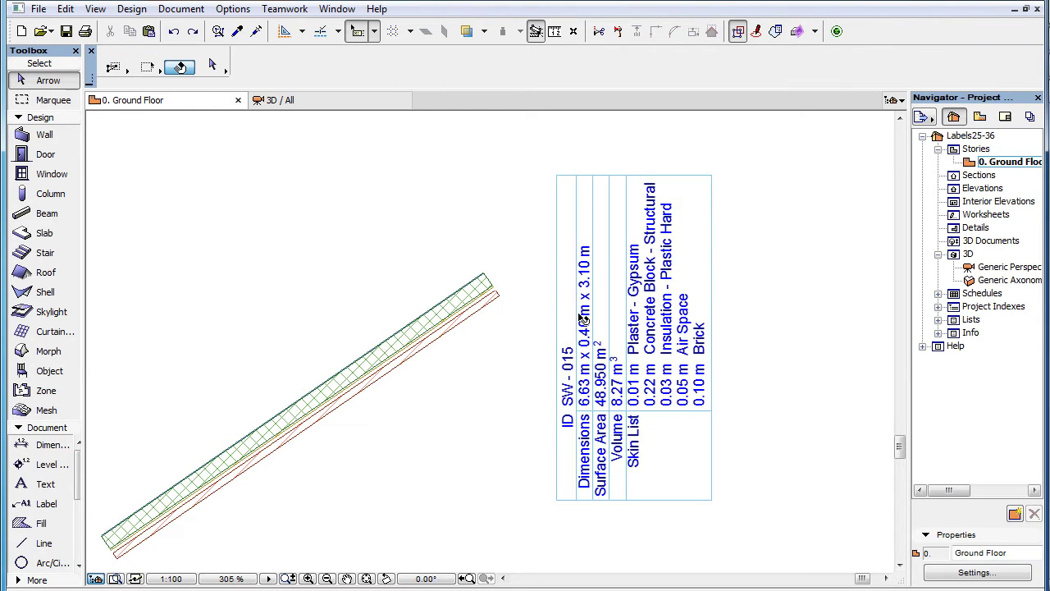
{"action": "left_click", "coordinate": [669, 452]}
{"action": "key", "text": "ctrl+t"}
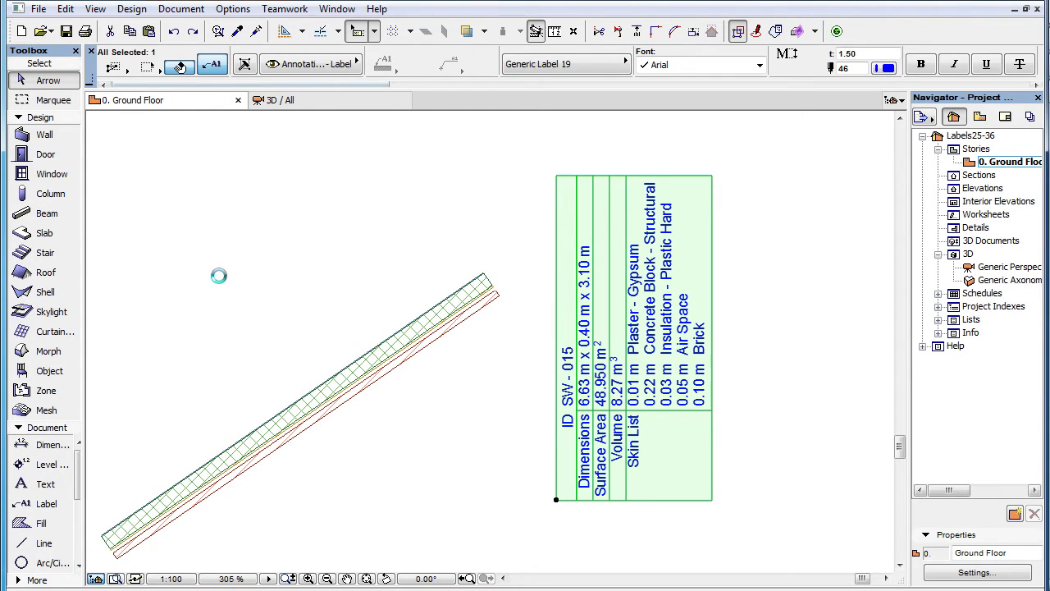
Set the label orientation to Horizontal and place the label beside the wall.
{"action": "left_click", "coordinate": [404, 359]}
{"action": "left_click", "coordinate": [494, 414]}
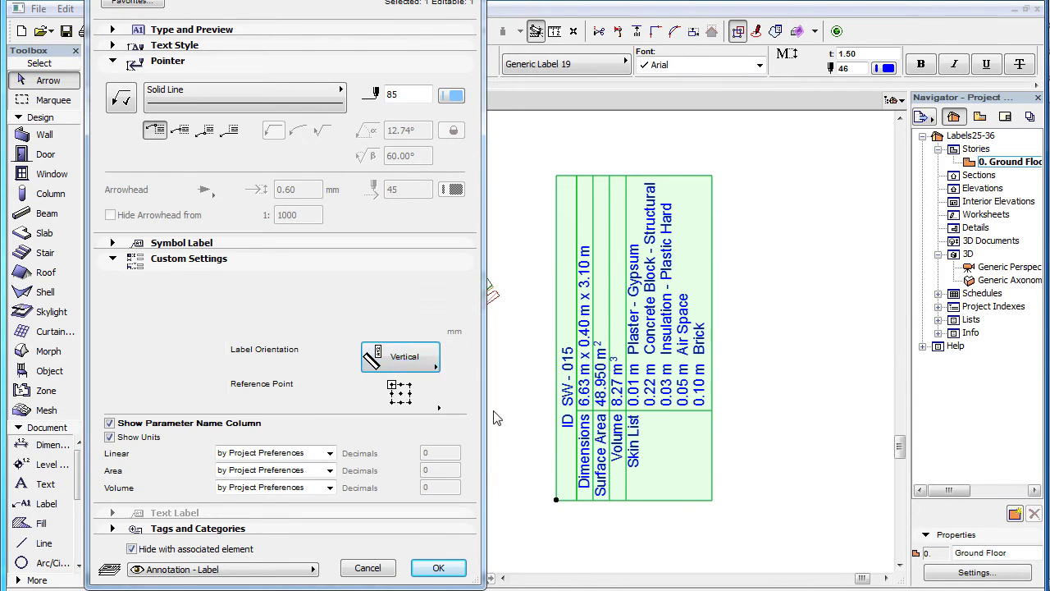
{"action": "left_click", "coordinate": [443, 568]}
{"action": "left_click_drag", "start_coordinate": [609, 535], "coordinate": [586, 338]}
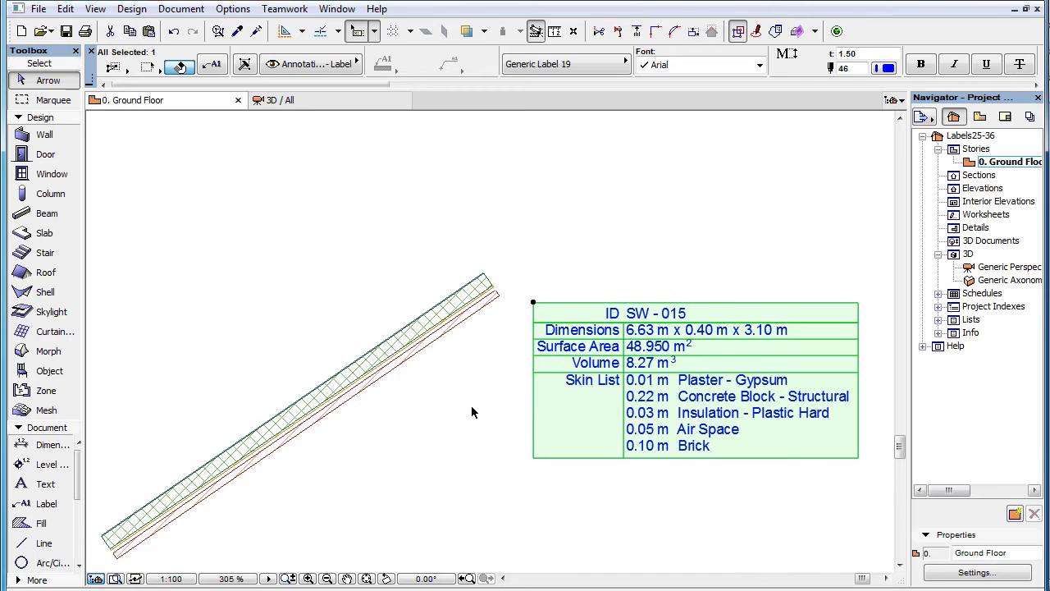
{"action": "left_click", "coordinate": [472, 412]}
Trial-rotate the wall about its end, then undo the rotation.
{"action": "left_click", "coordinate": [441, 349]}
{"action": "right_click", "coordinate": [441, 351]}
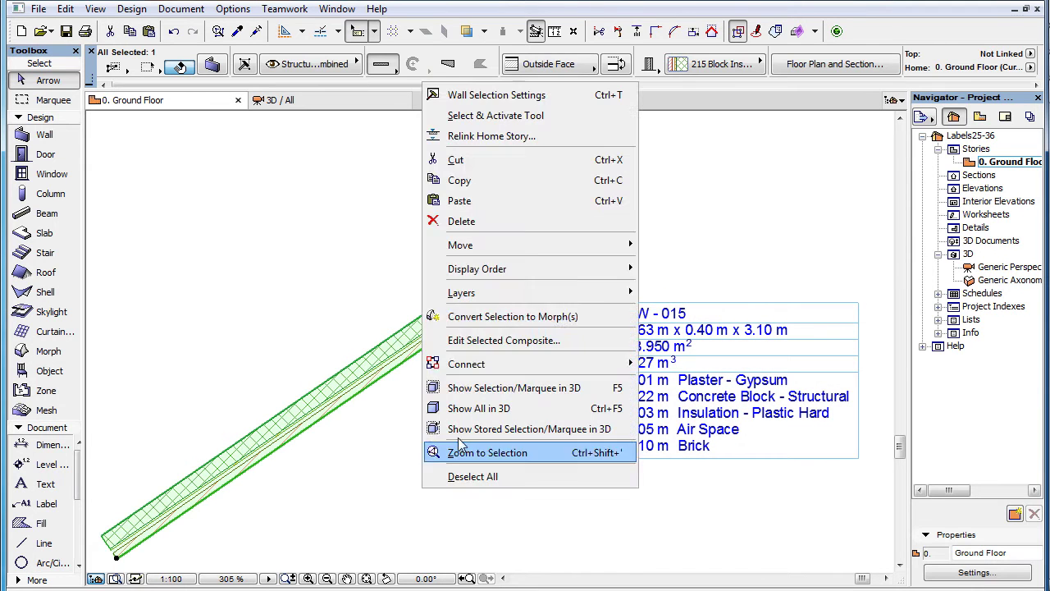
{"action": "mouse_move", "coordinate": [587, 246]}
{"action": "left_click", "coordinate": [722, 262]}
{"action": "left_click", "coordinate": [498, 295]}
{"action": "left_click", "coordinate": [289, 441]}
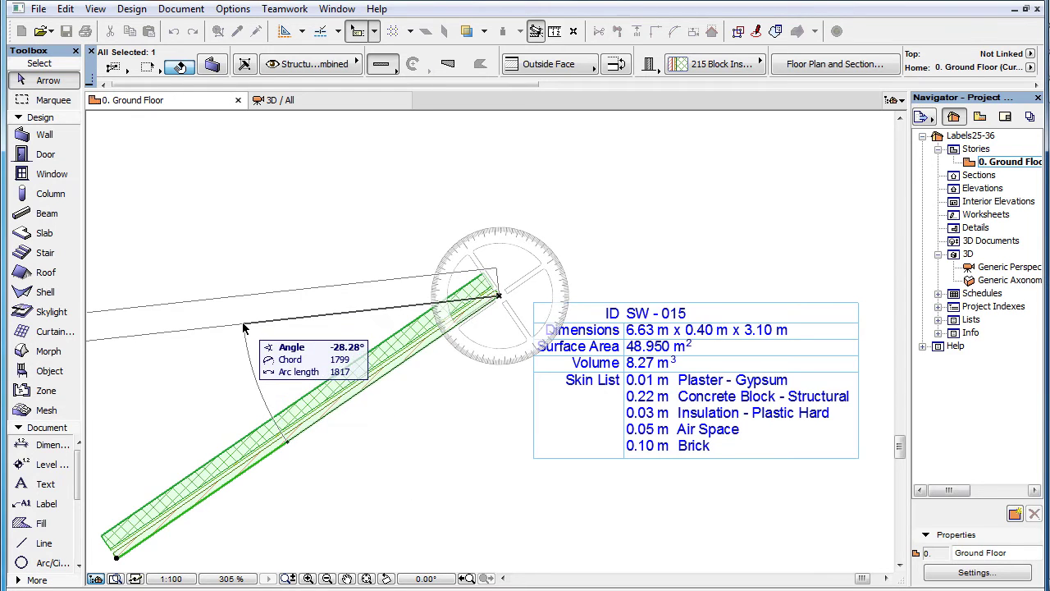
{"action": "left_click", "coordinate": [244, 328]}
{"action": "key", "text": "Escape"}
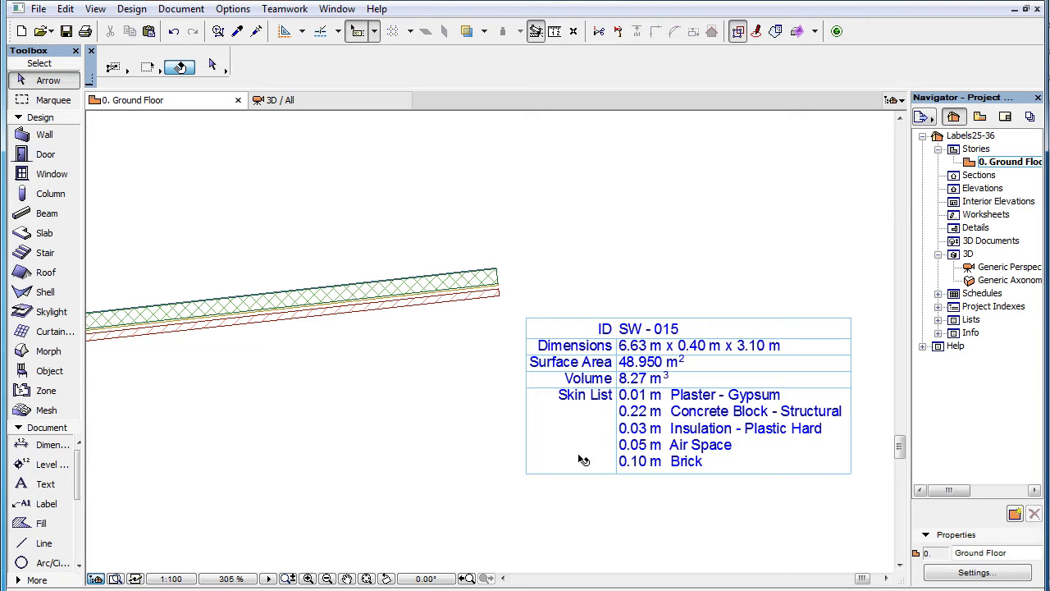
{"action": "key", "text": "ctrl+z"}
{"action": "key", "text": "ctrl+z"}
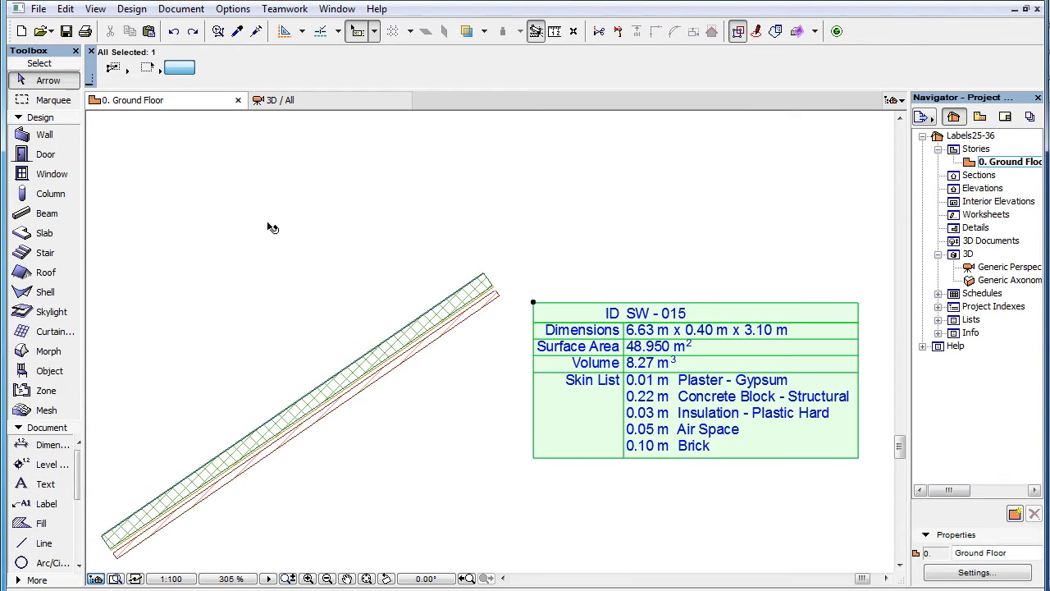
Reopen the label's settings and set its orientation to Custom.
{"action": "left_click", "coordinate": [207, 66]}
{"action": "key", "text": "ctrl+t"}
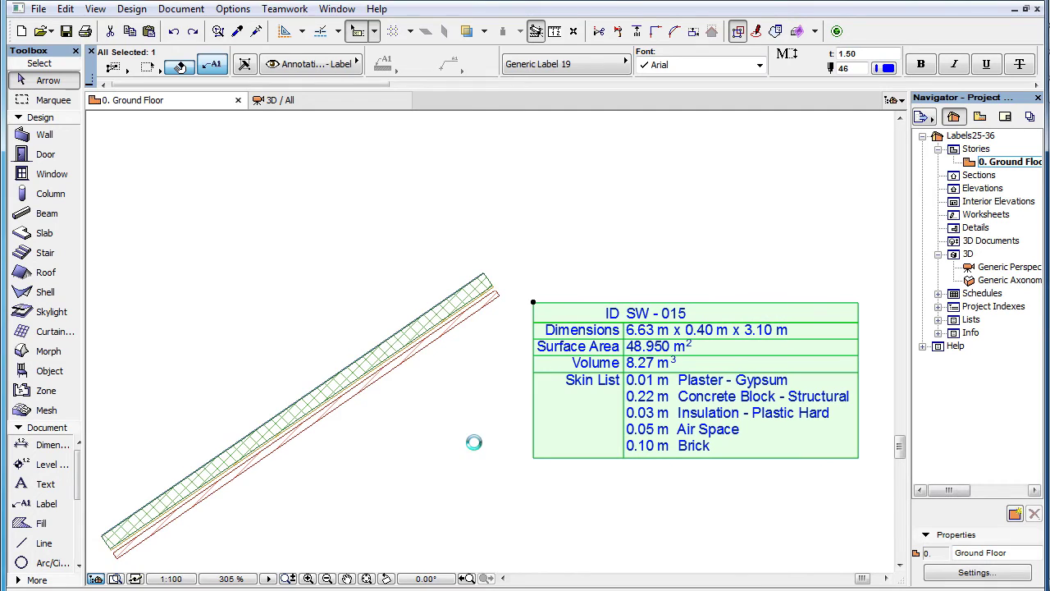
{"action": "left_click", "coordinate": [400, 358]}
{"action": "left_click", "coordinate": [487, 443]}
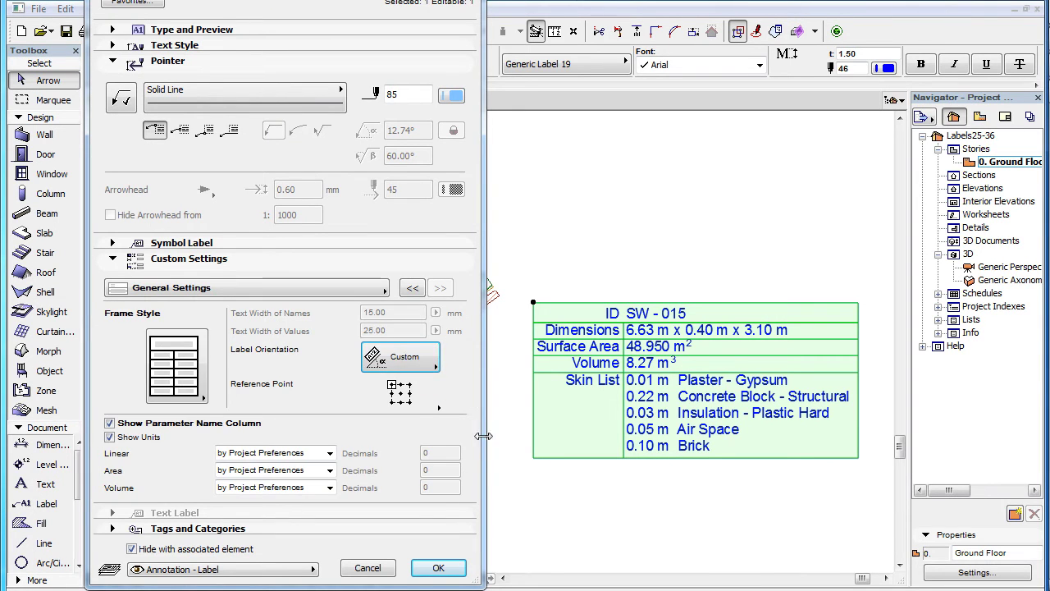
Rotate the SW - 015 label to -18.74° about its anchor point.
{"action": "left_click", "coordinate": [439, 568]}
{"action": "left_click", "coordinate": [435, 470]}
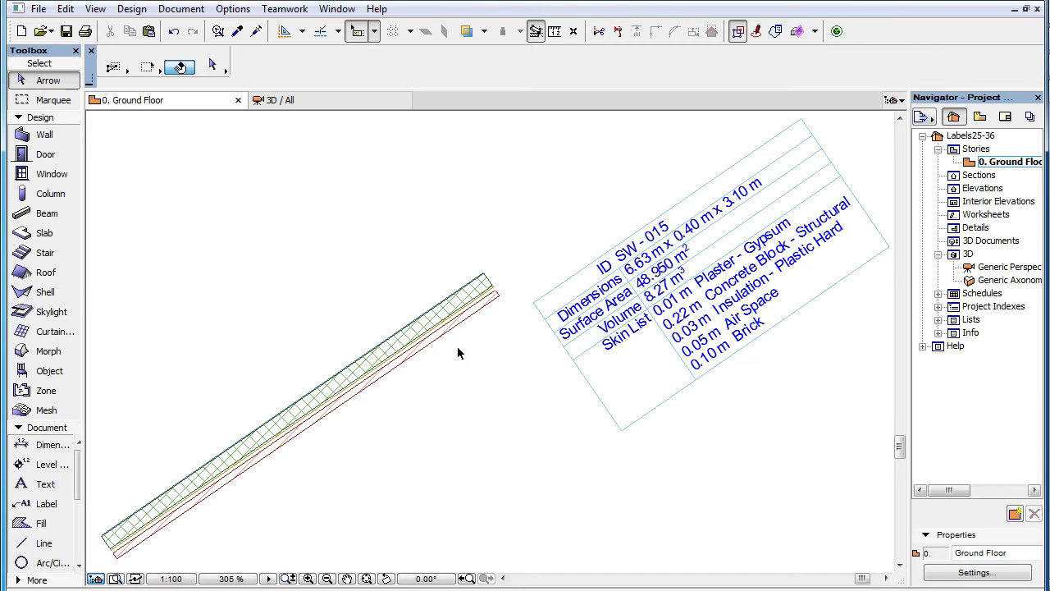
{"action": "left_click", "coordinate": [537, 310]}
{"action": "right_click", "coordinate": [423, 497]}
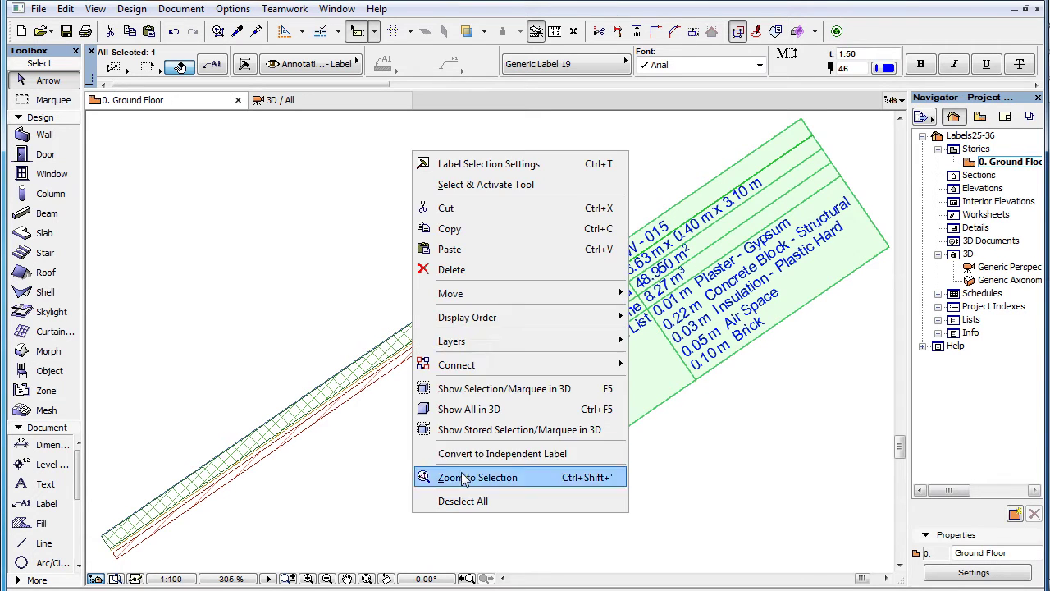
{"action": "mouse_move", "coordinate": [563, 293]}
{"action": "left_click", "coordinate": [663, 314]}
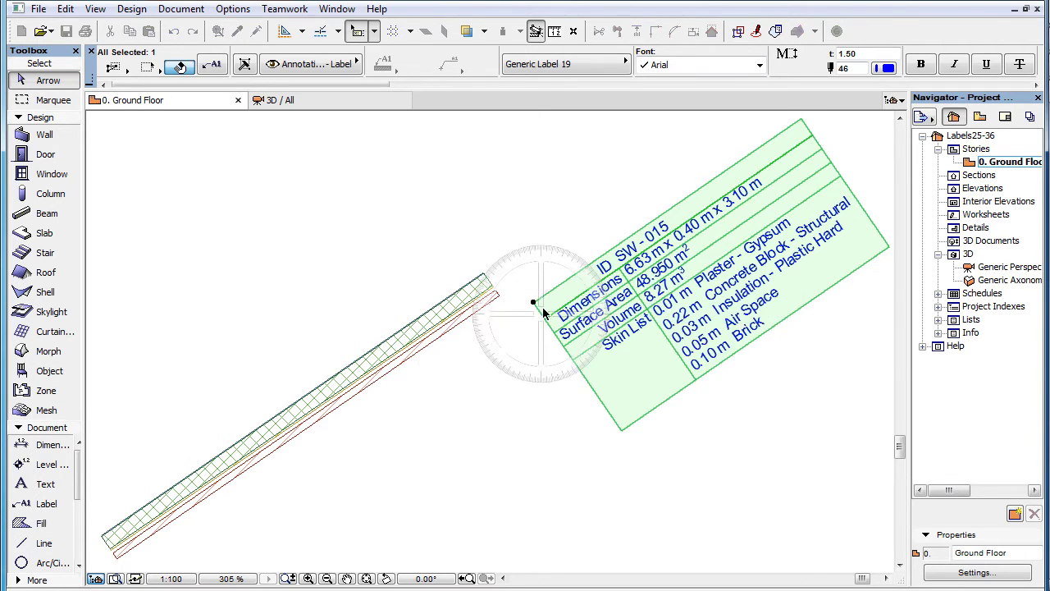
{"action": "left_click", "coordinate": [534, 302]}
{"action": "left_click", "coordinate": [672, 207]}
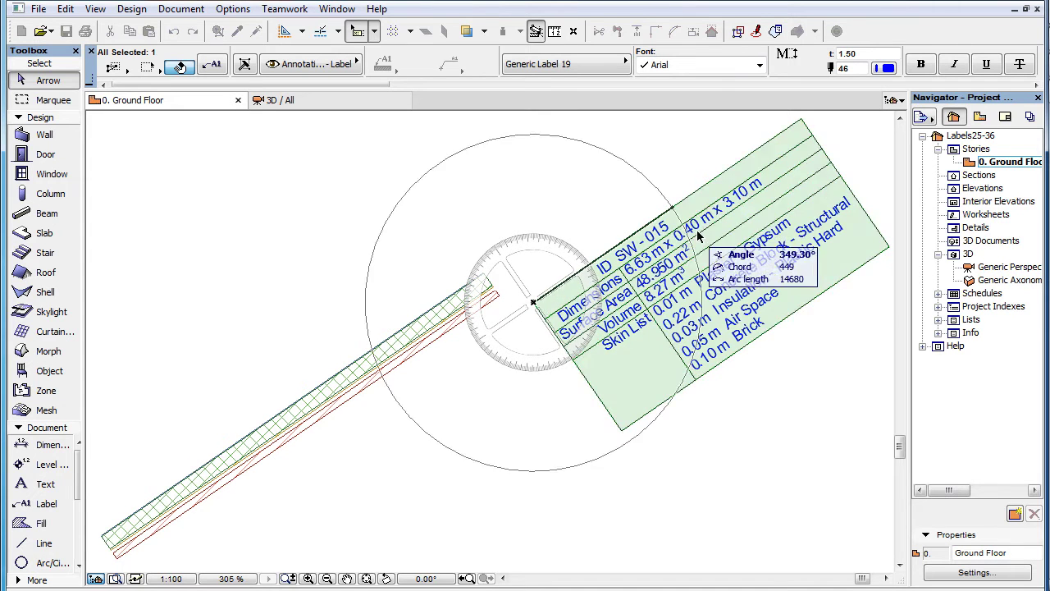
{"action": "left_click", "coordinate": [727, 252]}
{"action": "left_click", "coordinate": [467, 469]}
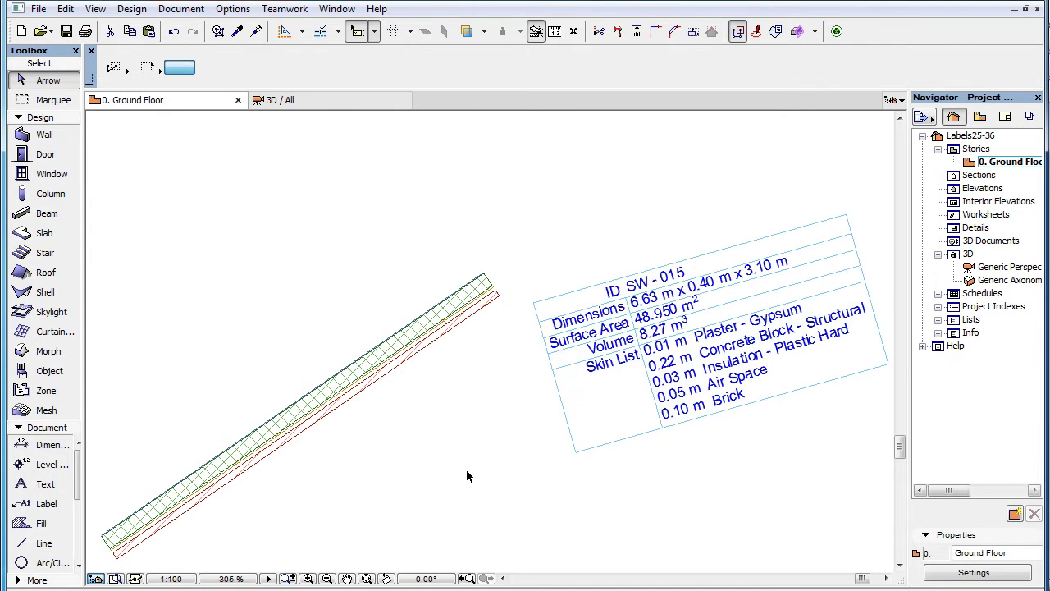
Trial-rotate the wall, undo the rotation, and reselect the SW - 015 label.
{"action": "left_click", "coordinate": [399, 371]}
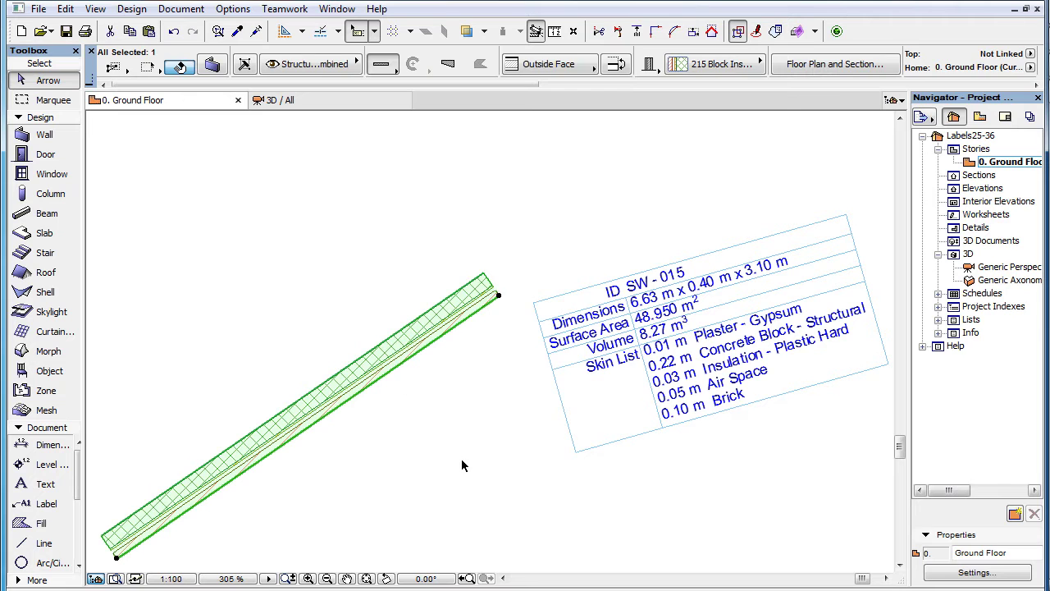
{"action": "right_click", "coordinate": [462, 470]}
{"action": "mouse_move", "coordinate": [671, 216]}
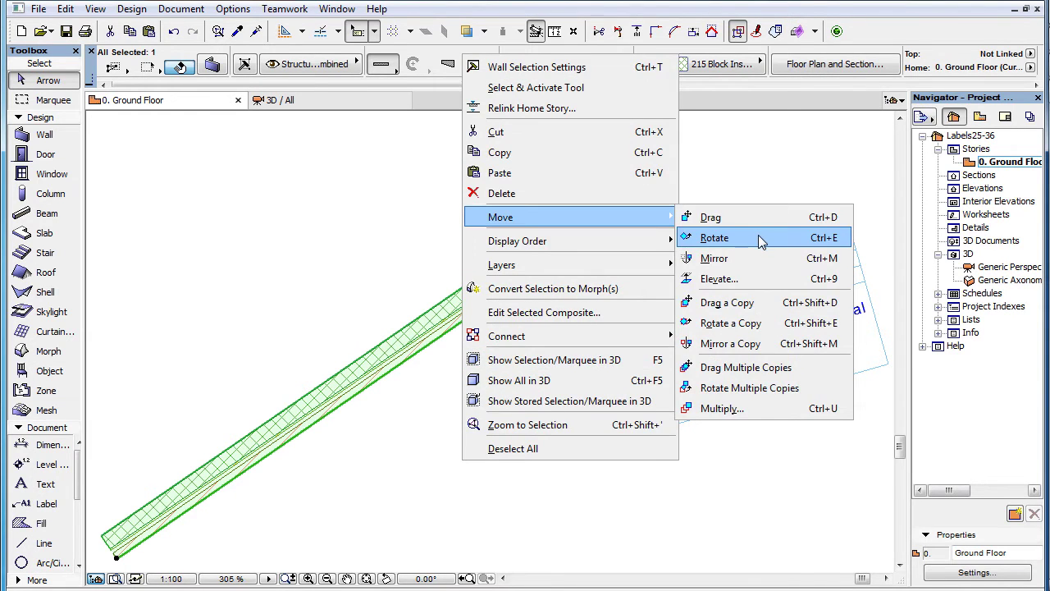
{"action": "left_click", "coordinate": [761, 240]}
{"action": "left_click", "coordinate": [498, 296]}
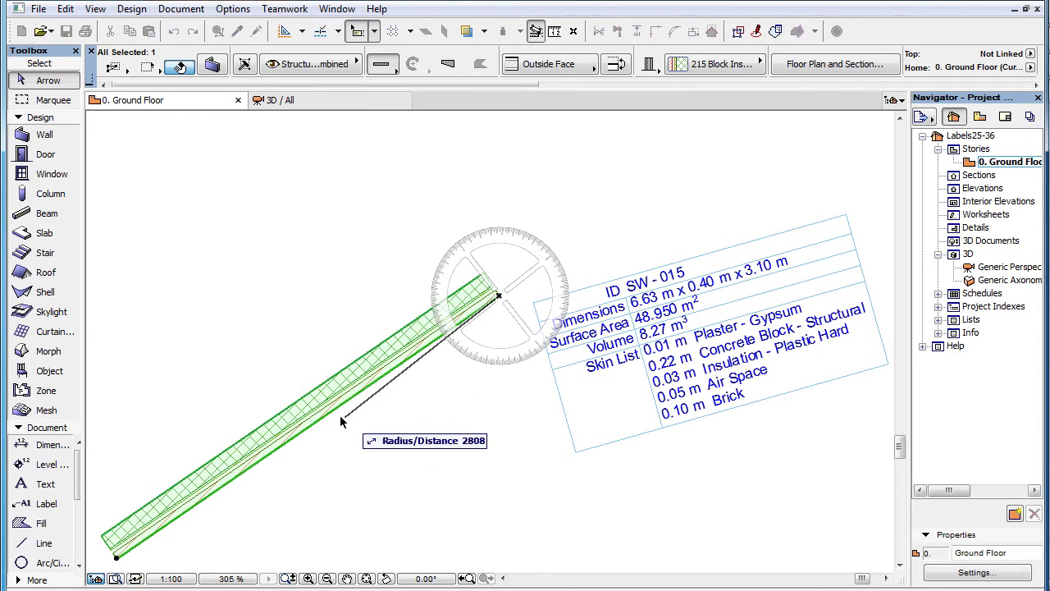
{"action": "left_click", "coordinate": [328, 414]}
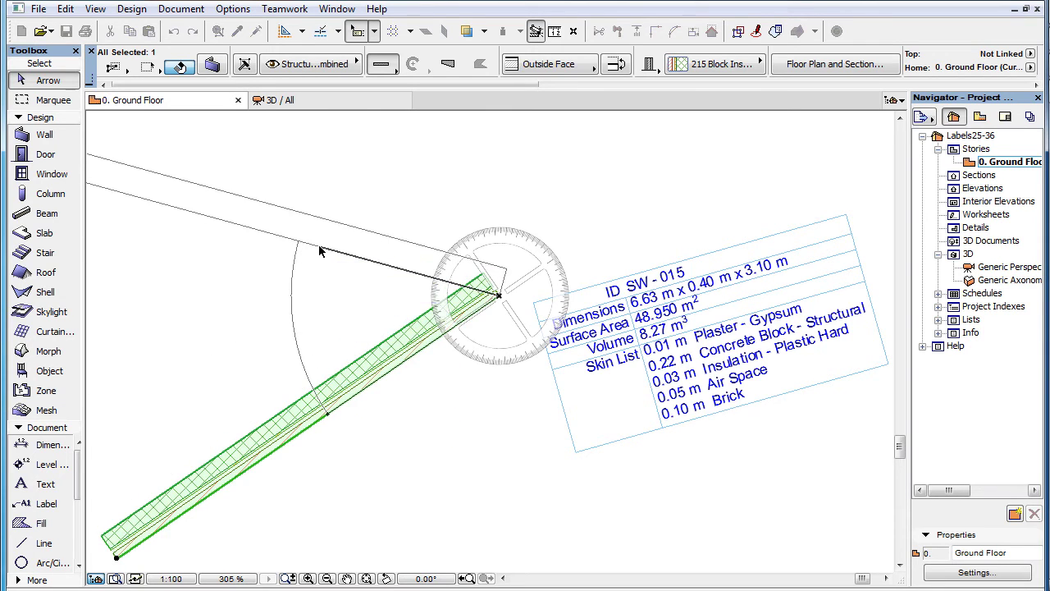
{"action": "left_click", "coordinate": [323, 251]}
{"action": "left_click", "coordinate": [407, 419]}
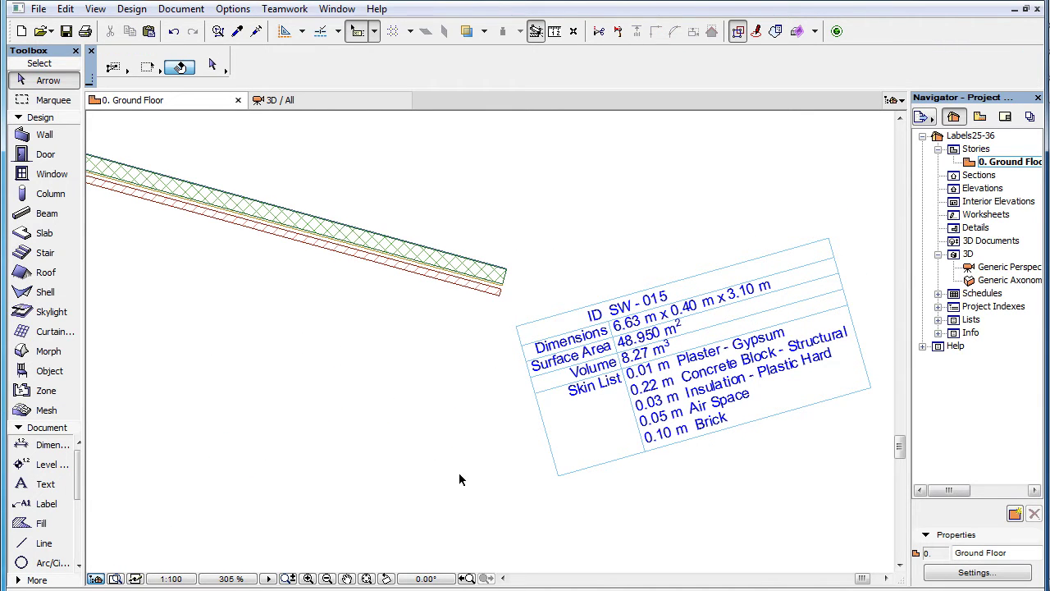
{"action": "key", "text": "ctrl+z"}
{"action": "key", "text": "ctrl+z"}
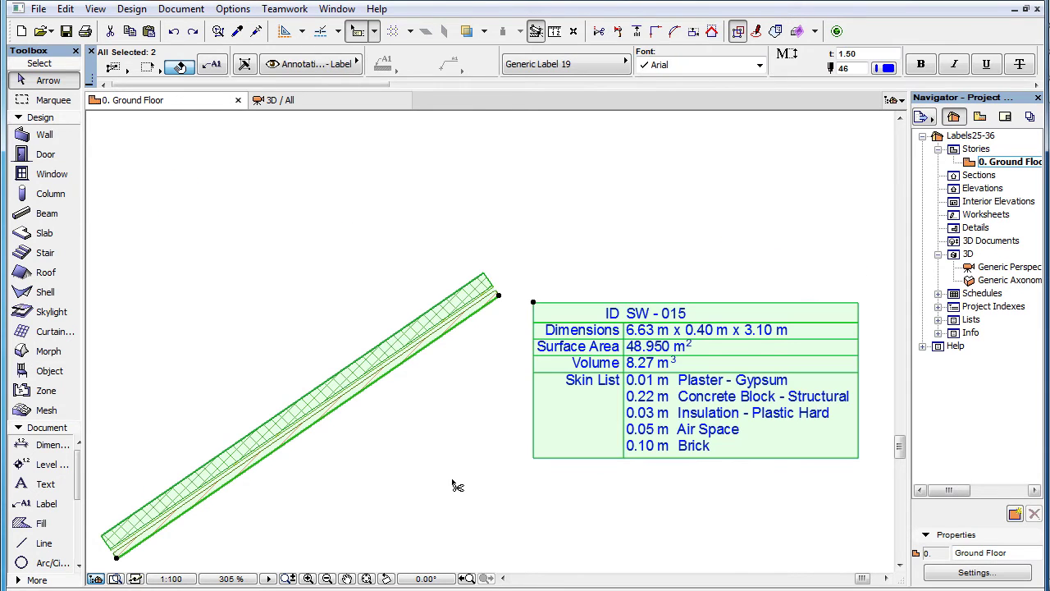
{"action": "left_click", "coordinate": [451, 484]}
{"action": "left_click", "coordinate": [642, 378]}
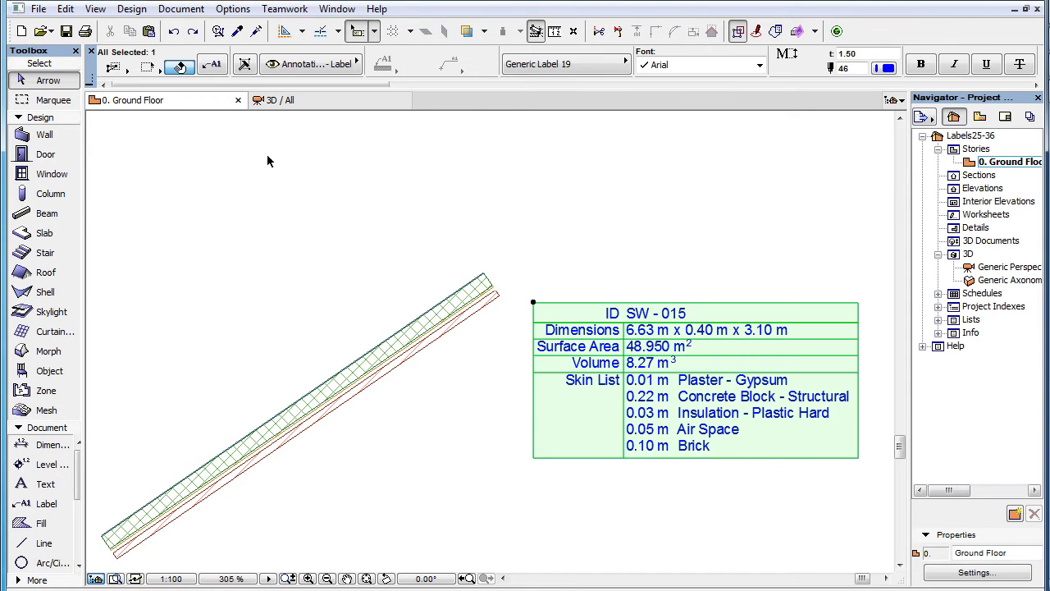
Toggle the label's leader pointer on and off, and set its reference point to centre.
{"action": "key", "text": "ctrl+t"}
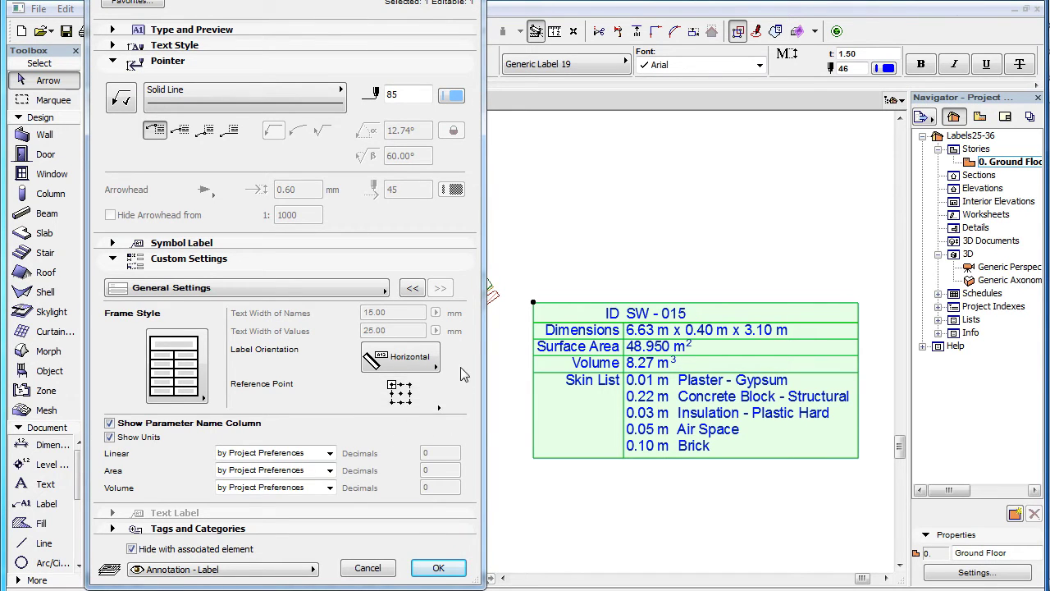
{"action": "left_click", "coordinate": [120, 97]}
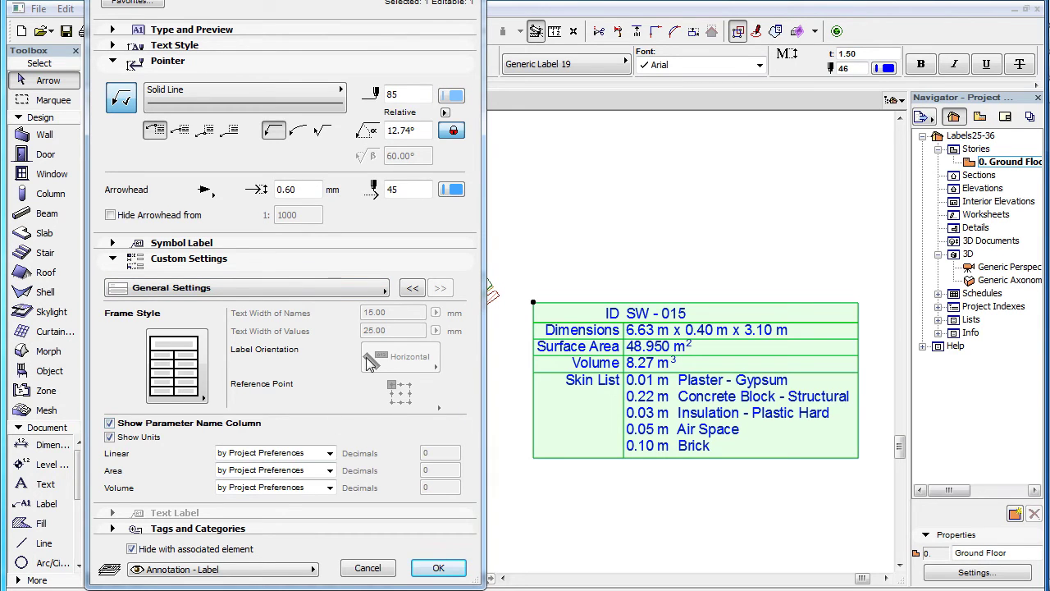
{"action": "left_click", "coordinate": [121, 98]}
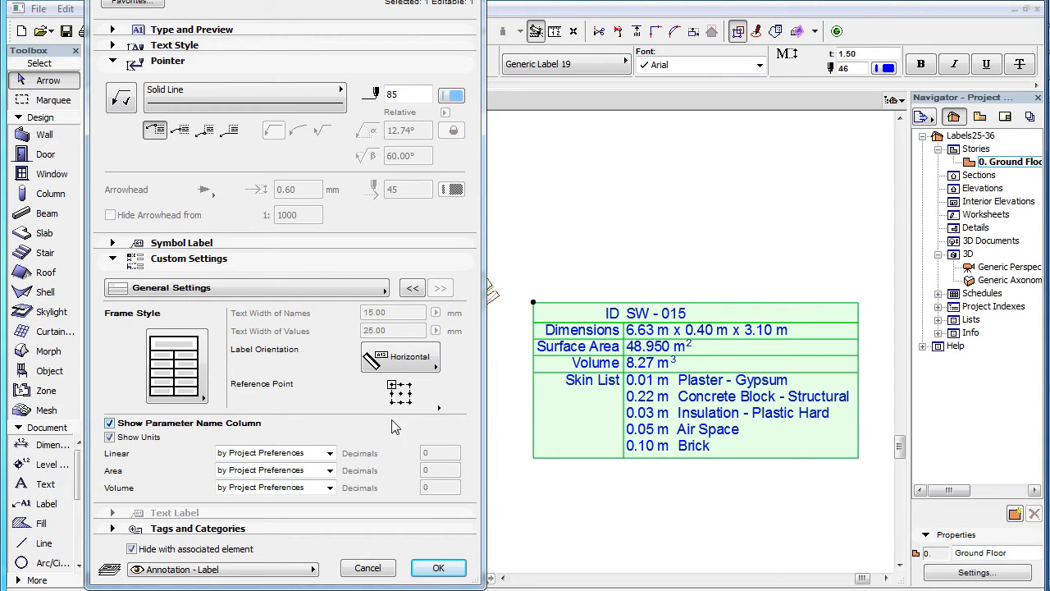
{"action": "left_click", "coordinate": [426, 404]}
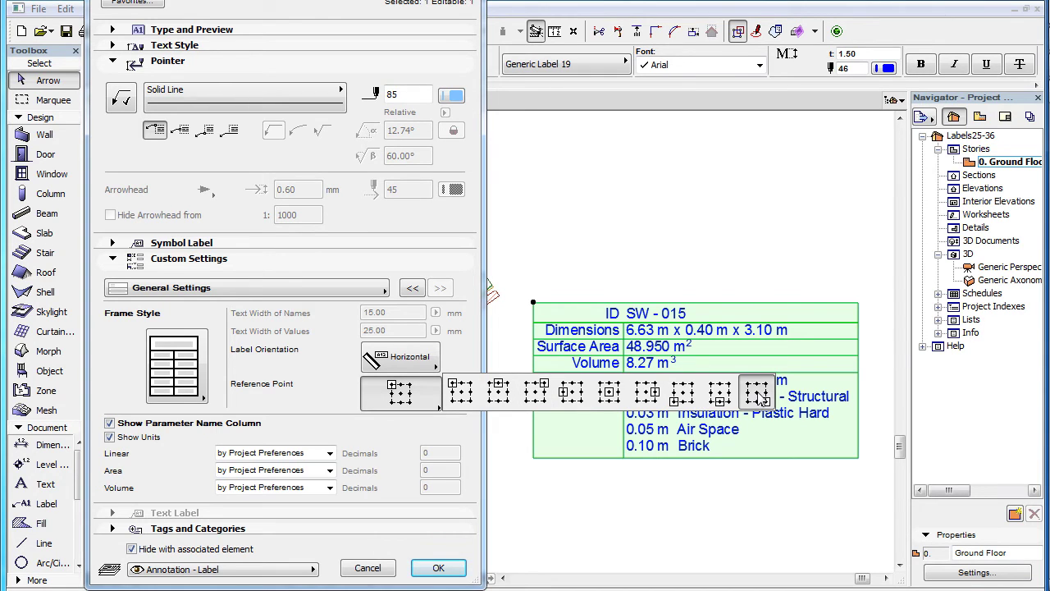
{"action": "left_click", "coordinate": [609, 394]}
{"action": "left_click", "coordinate": [441, 568]}
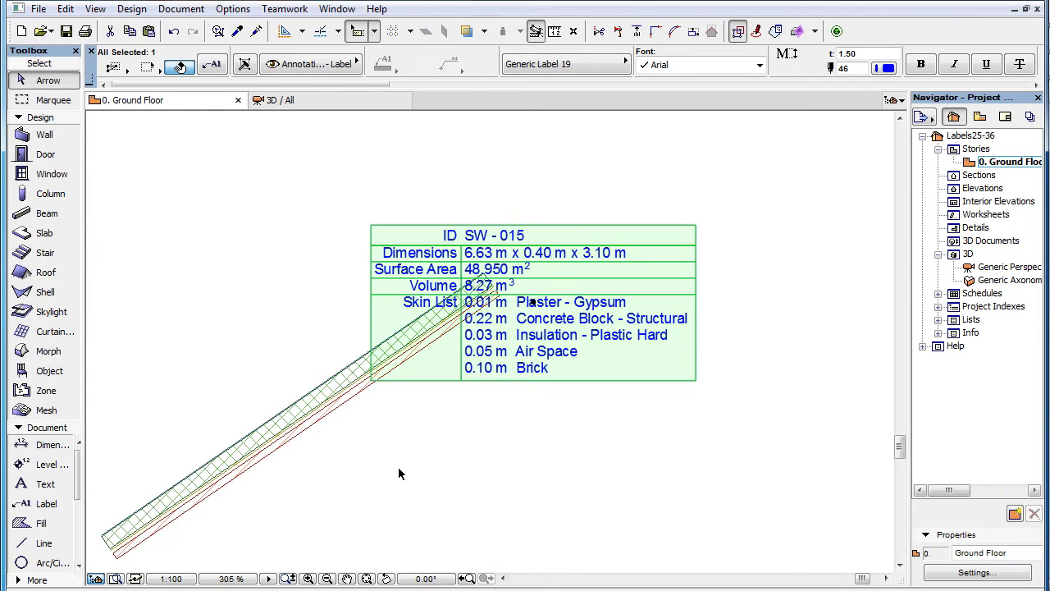
Change the label's reference point to the bottom-left corner.
{"action": "left_click", "coordinate": [216, 66]}
{"action": "key", "text": "ctrl+t"}
{"action": "left_click", "coordinate": [404, 398]}
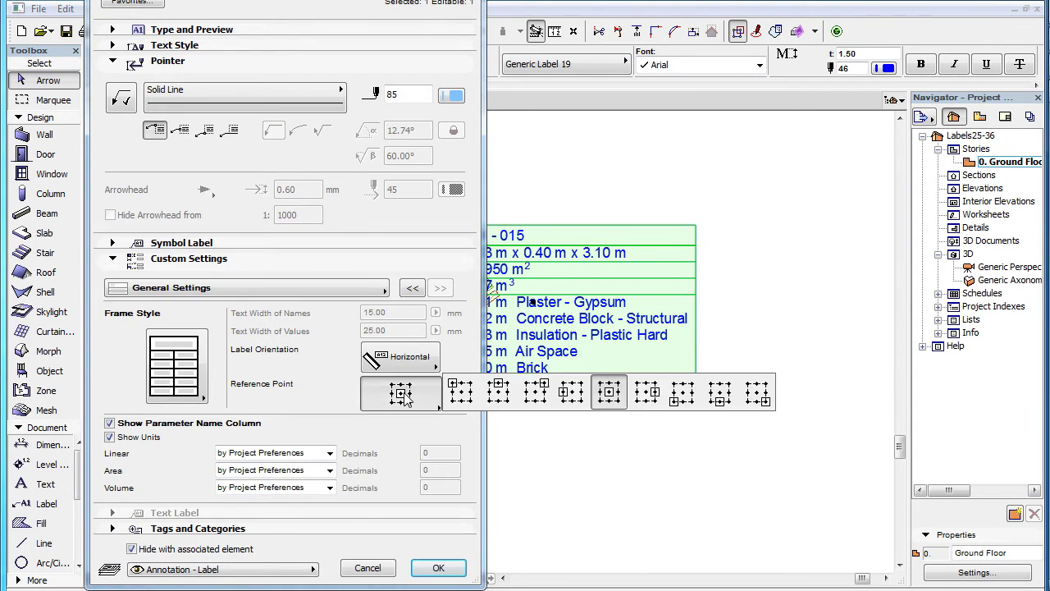
{"action": "left_click", "coordinate": [681, 397]}
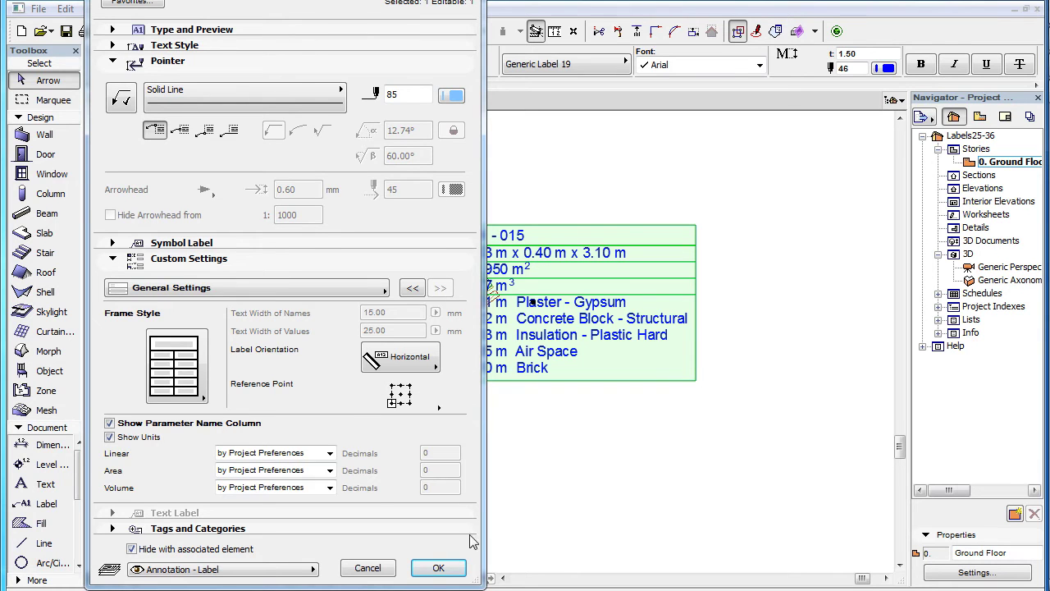
{"action": "left_click", "coordinate": [438, 568]}
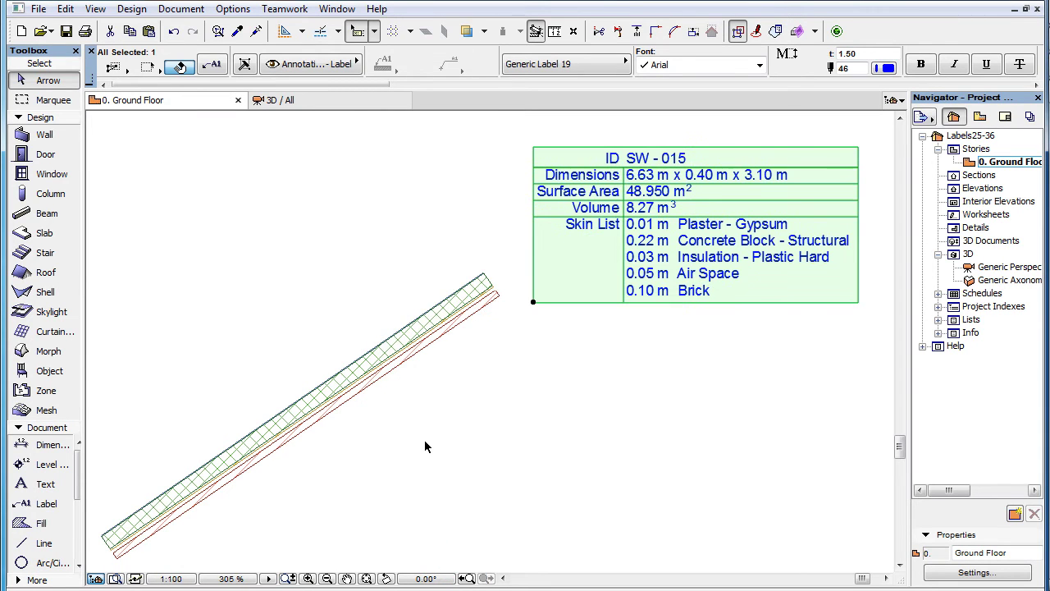
{"action": "left_click", "coordinate": [215, 65]}
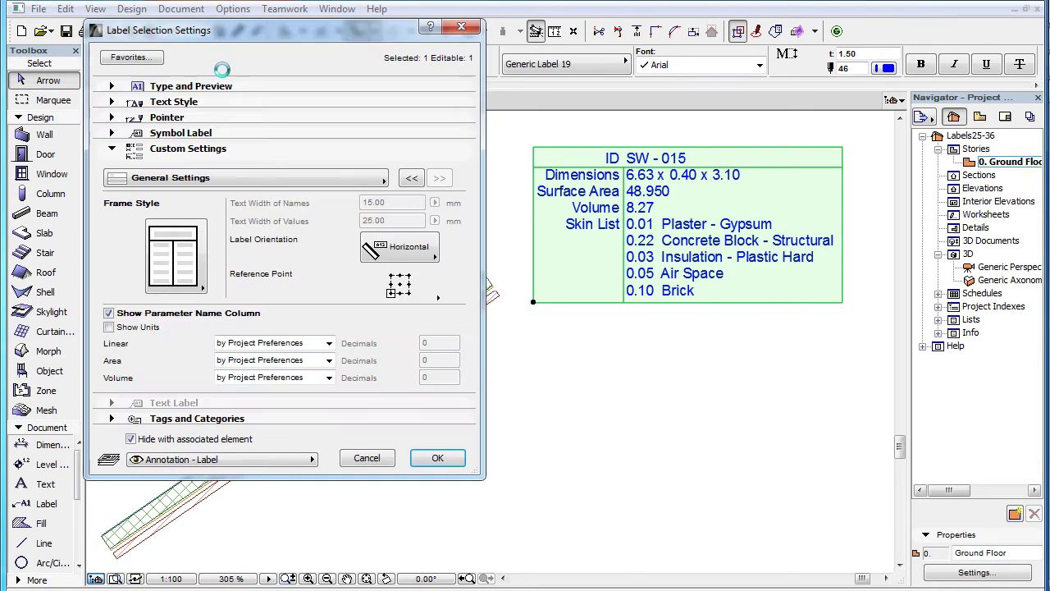
{"action": "left_click", "coordinate": [237, 316]}
{"action": "left_click", "coordinate": [440, 458]}
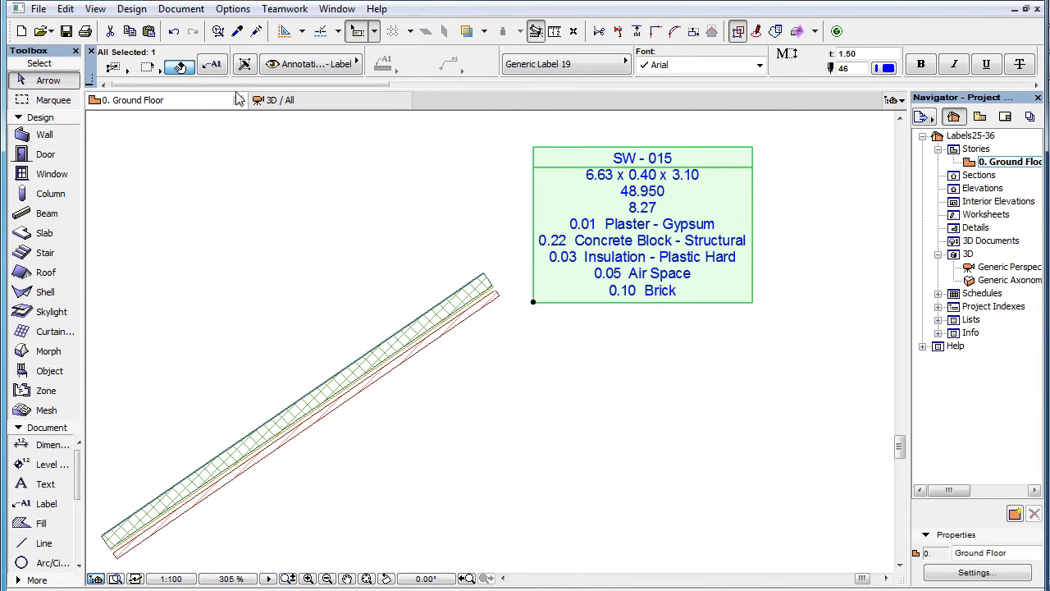
{"action": "left_click", "coordinate": [219, 65]}
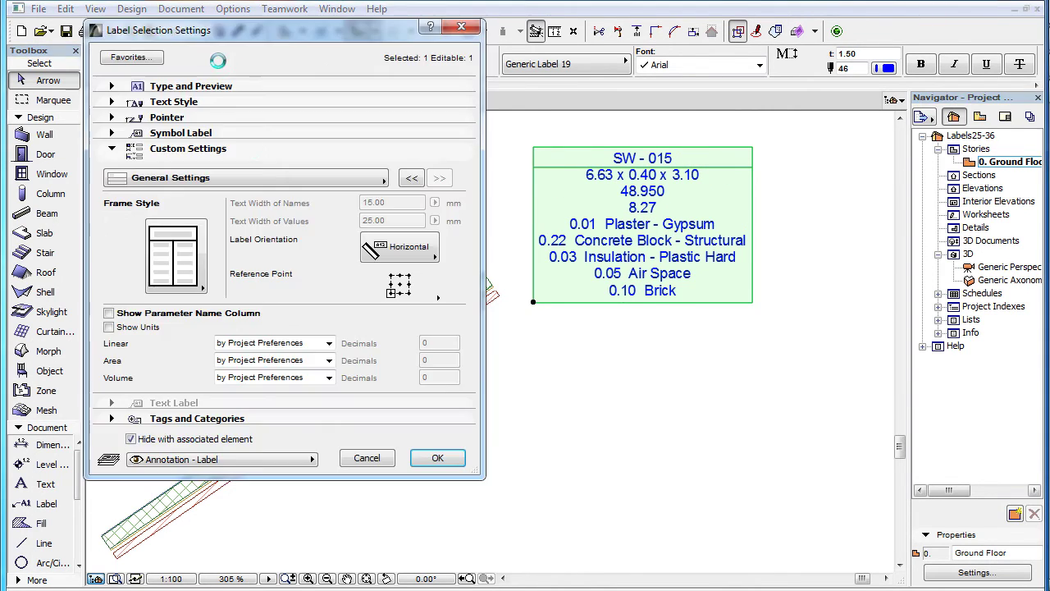
{"action": "left_click", "coordinate": [248, 316]}
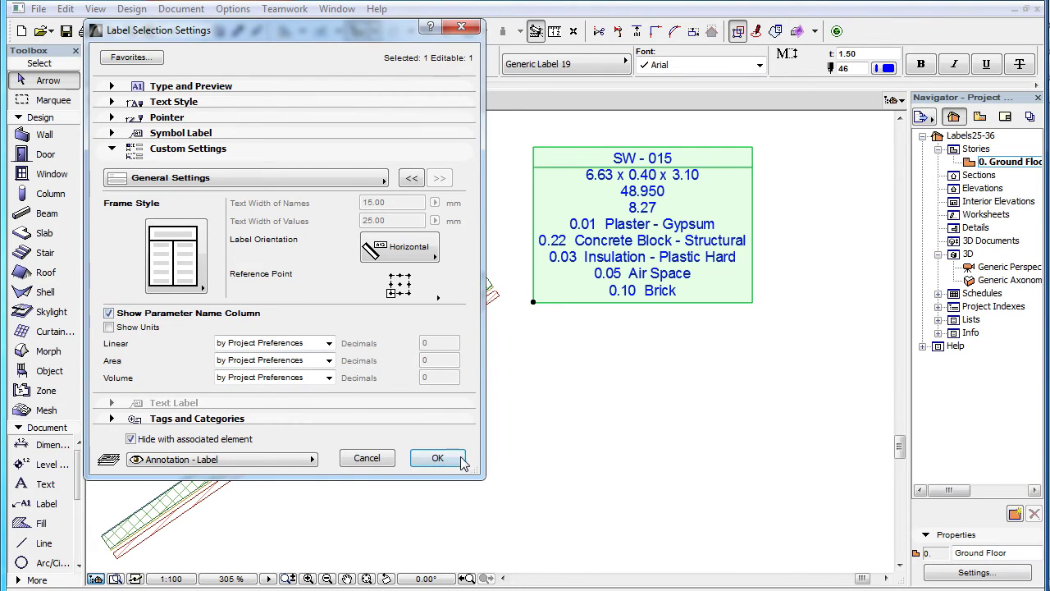
{"action": "left_click", "coordinate": [439, 458]}
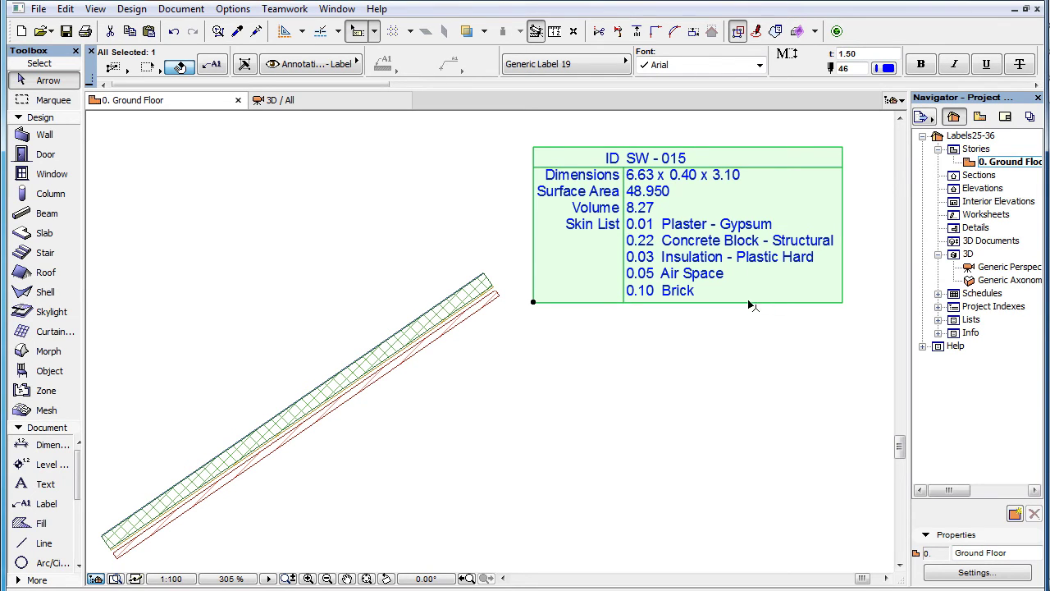
Turn on Show Parameter Name Column and Show Units in the label settings.
{"action": "left_click", "coordinate": [212, 67]}
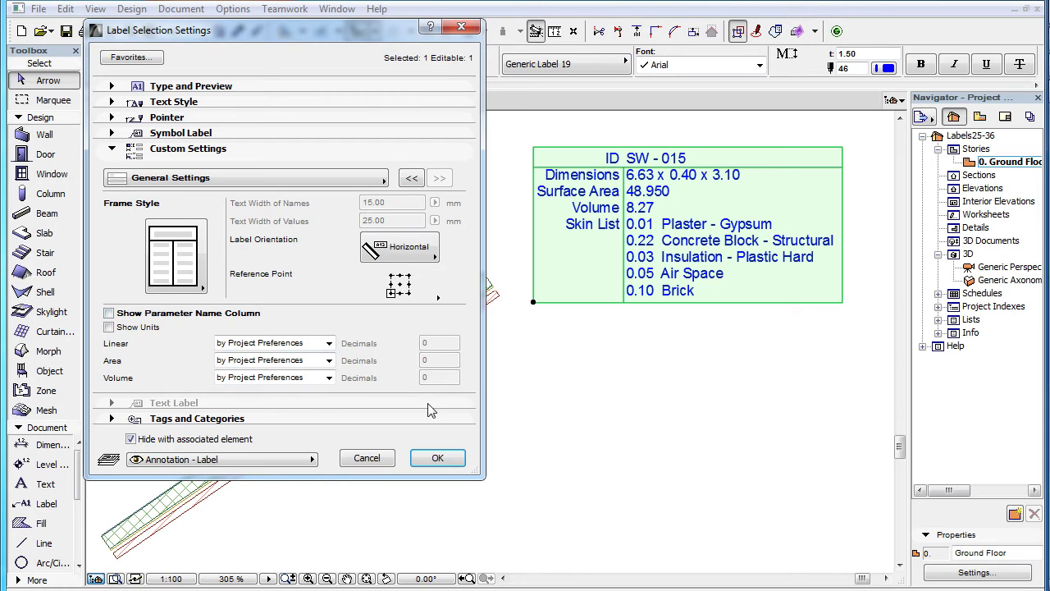
{"action": "left_click", "coordinate": [438, 458]}
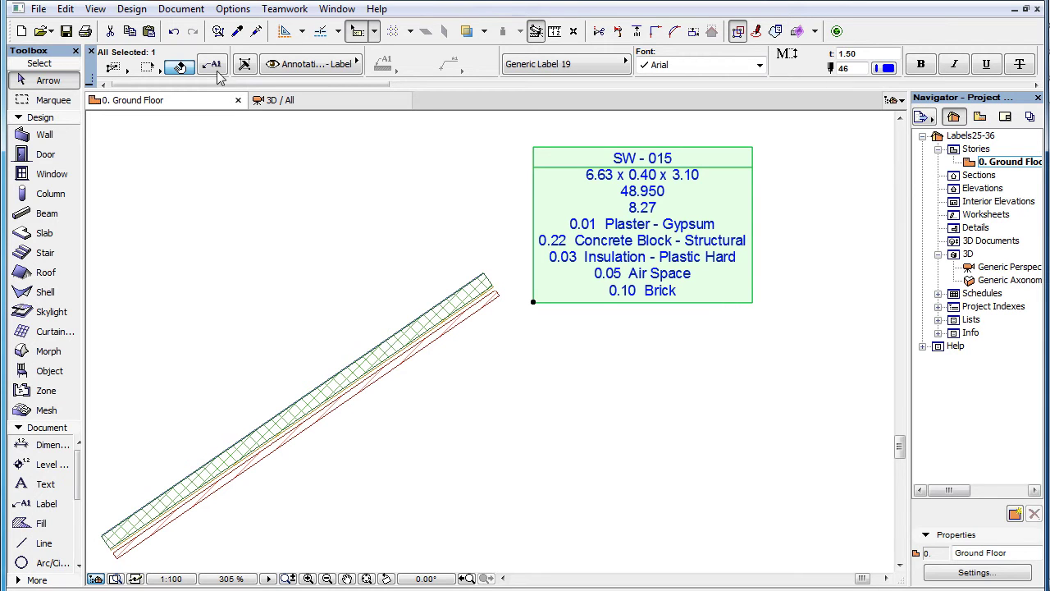
{"action": "key", "text": "ctrl+t"}
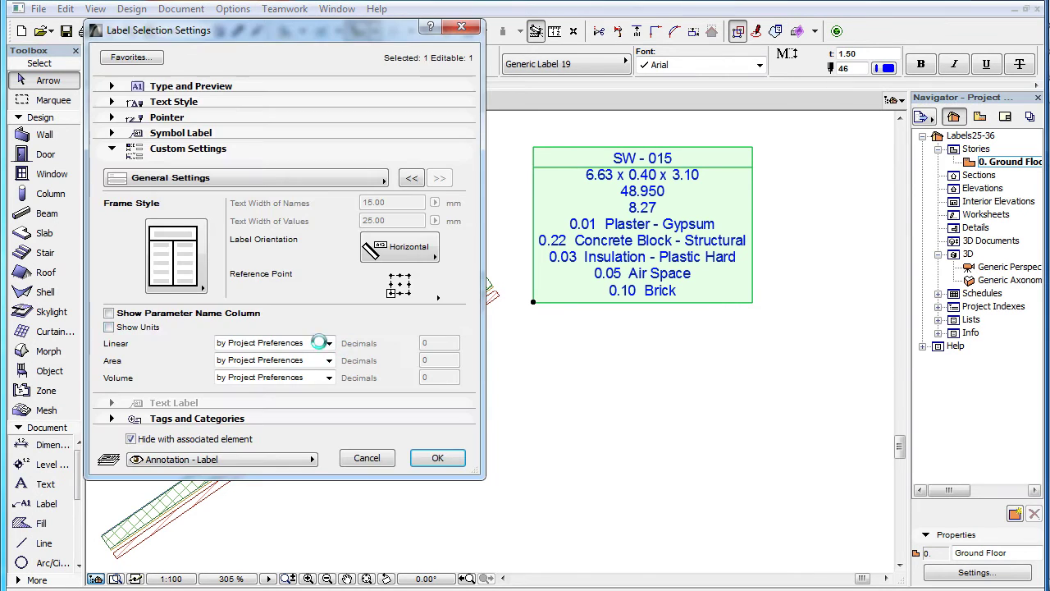
{"action": "left_click", "coordinate": [151, 313]}
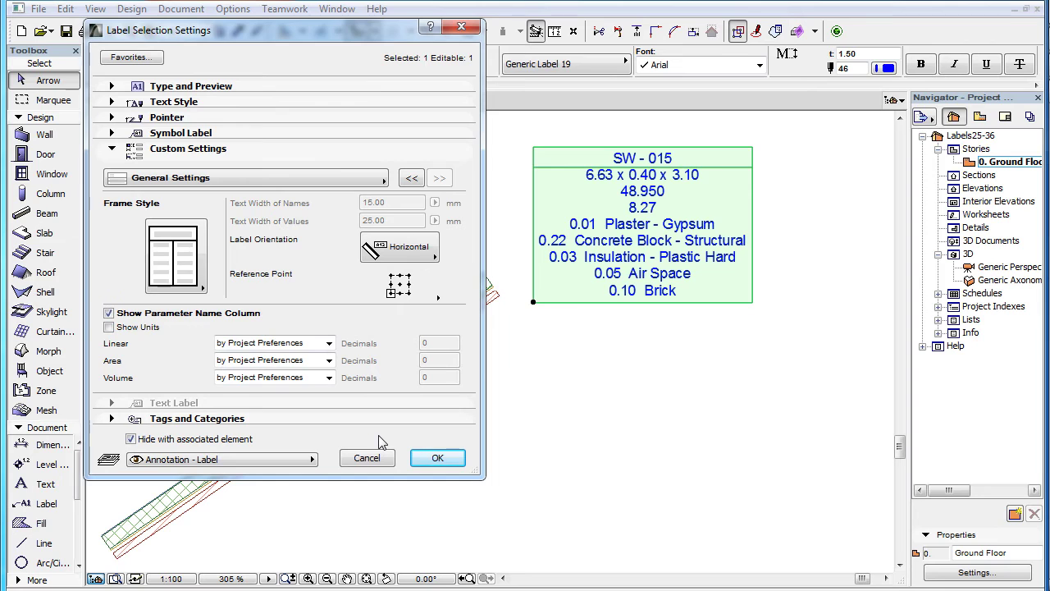
{"action": "left_click", "coordinate": [110, 326]}
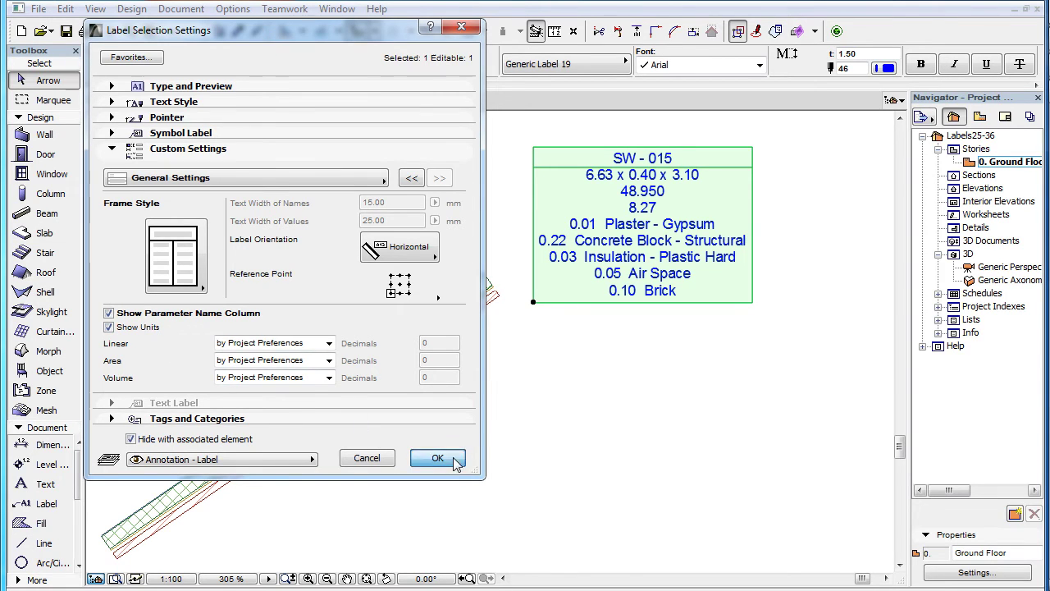
{"action": "left_click", "coordinate": [453, 458]}
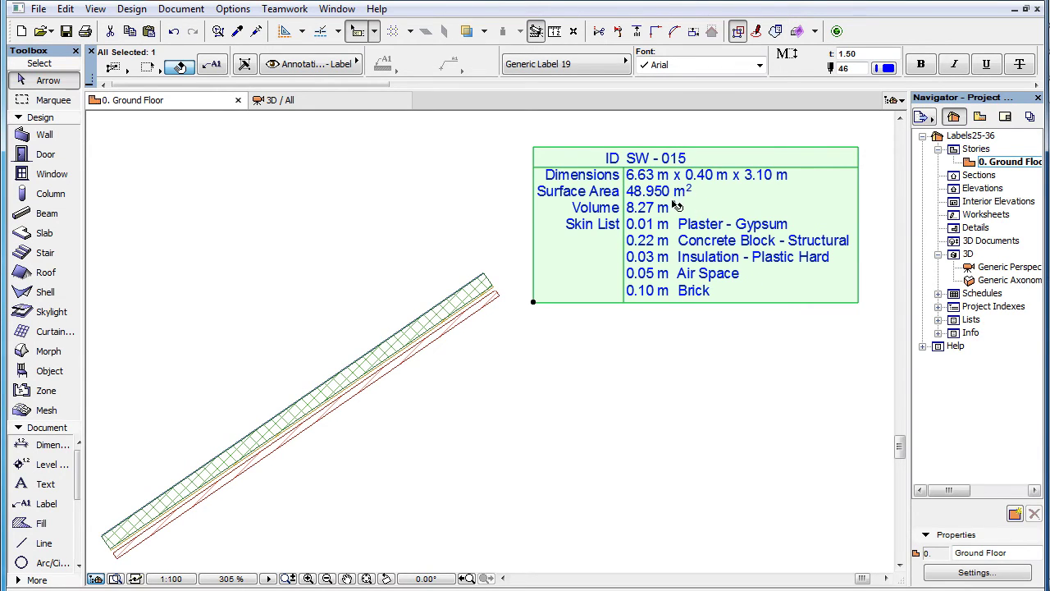
Leave the label's area and volume units at 'by Project Preferences' and confirm.
{"action": "key", "text": "ctrl+t"}
{"action": "left_click", "coordinate": [329, 343]}
{"action": "left_click", "coordinate": [329, 343]}
{"action": "left_click", "coordinate": [329, 360]}
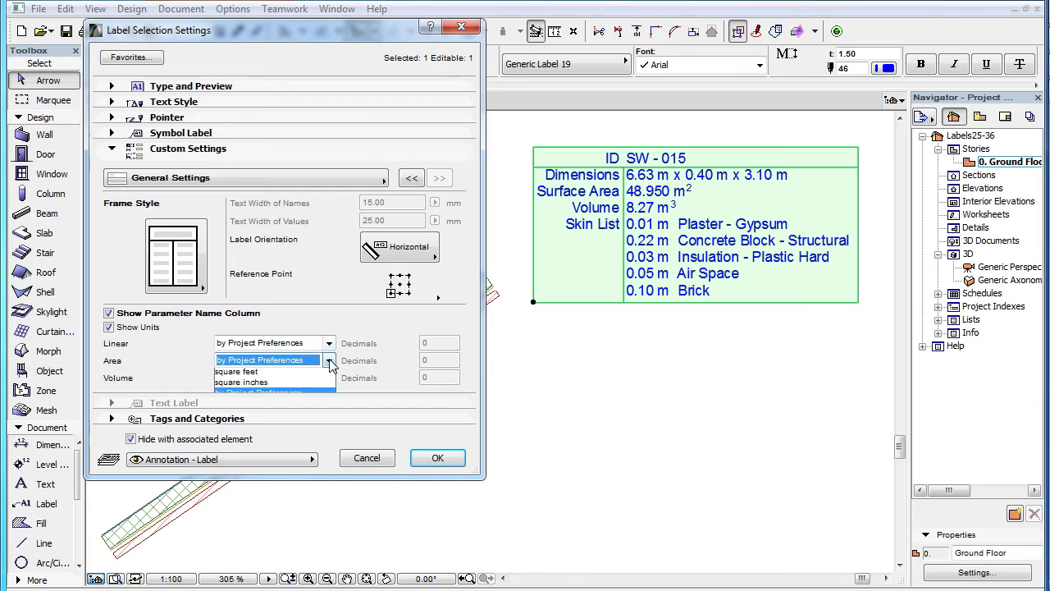
{"action": "left_click", "coordinate": [329, 361]}
{"action": "left_click", "coordinate": [330, 378]}
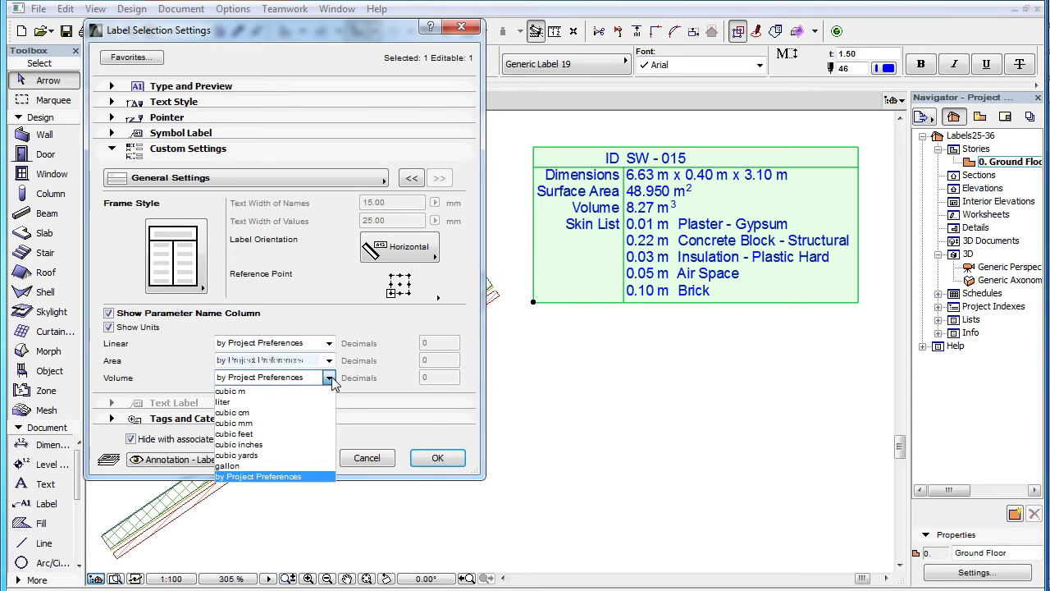
{"action": "left_click", "coordinate": [329, 378]}
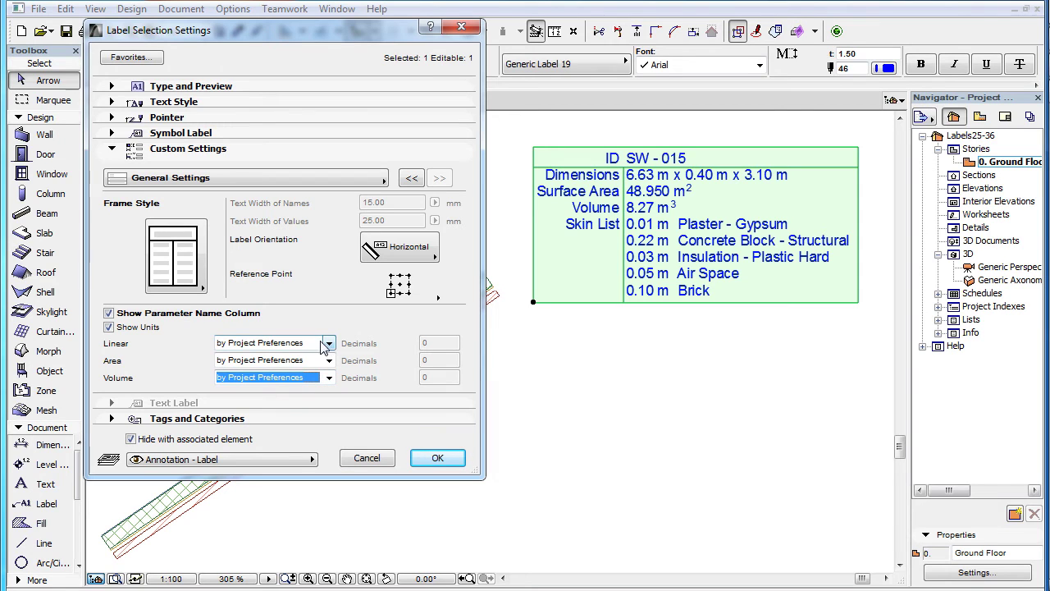
{"action": "left_click", "coordinate": [437, 458]}
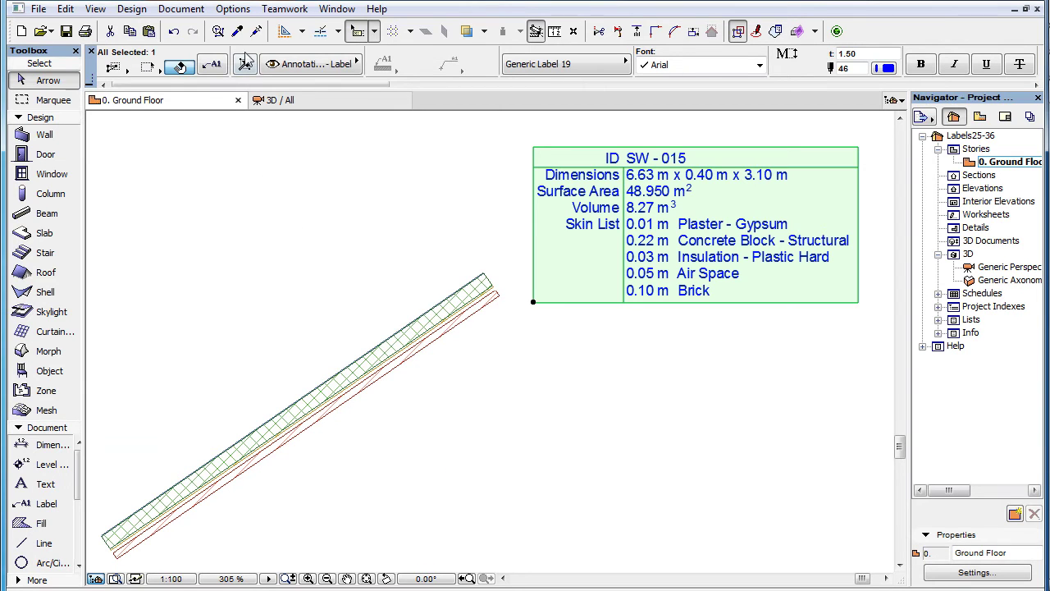
Review the Calculation Units & Rules project preferences and cancel without changes.
{"action": "left_click", "coordinate": [237, 10]}
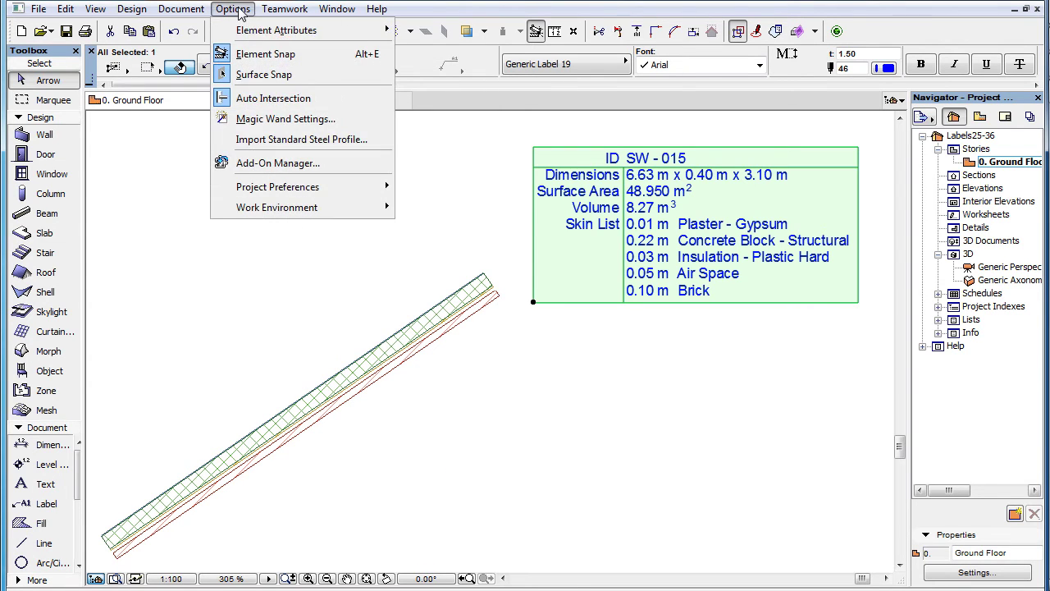
{"action": "mouse_move", "coordinate": [376, 189]}
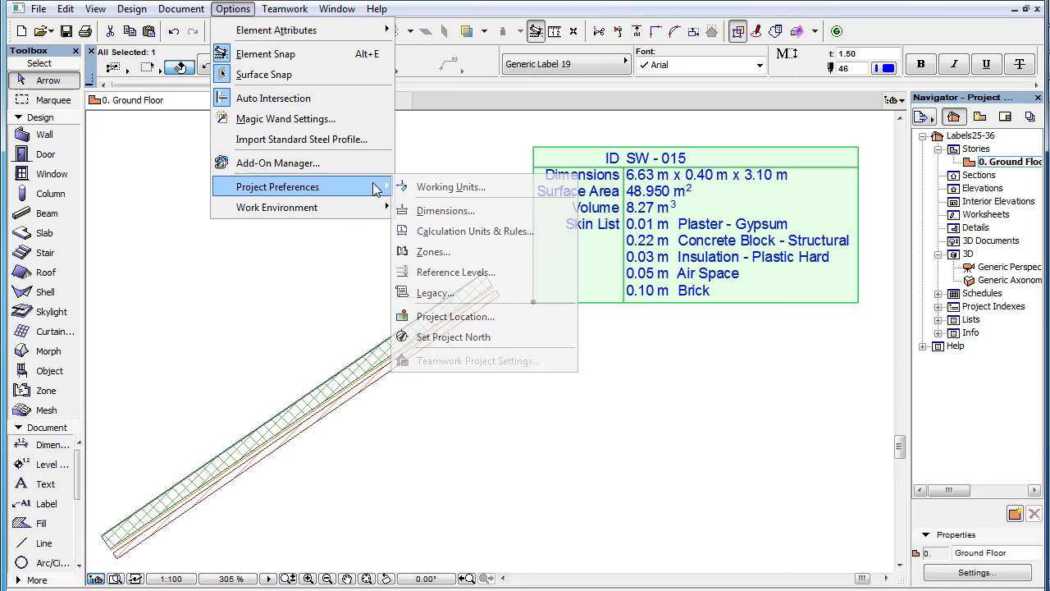
{"action": "left_click", "coordinate": [569, 236]}
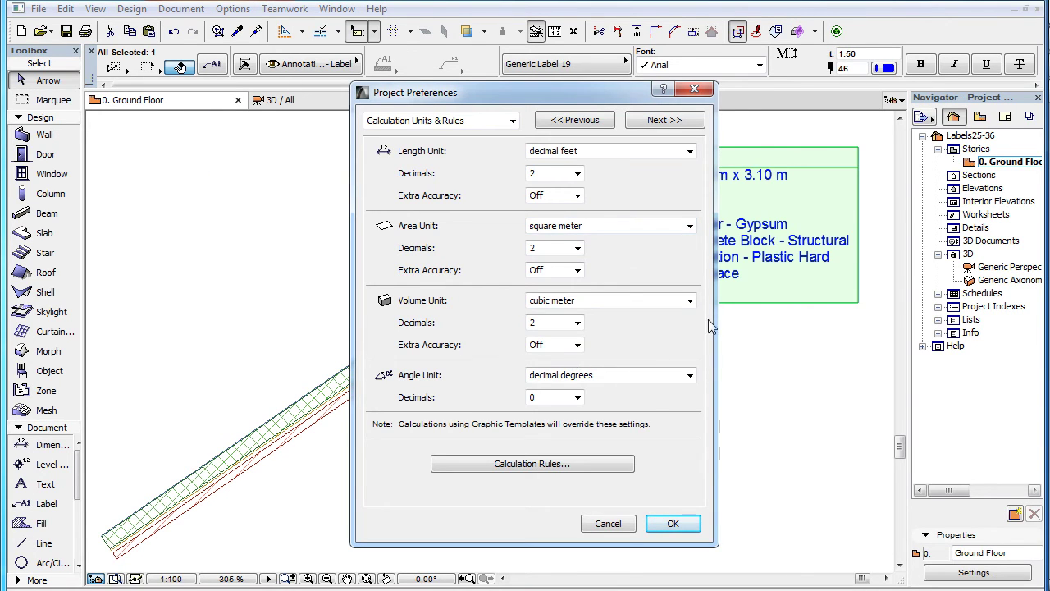
{"action": "left_click", "coordinate": [608, 524]}
Review the Dimensions preferences' Area Calculations without changes, then reopen the wall label's settings.
{"action": "left_click", "coordinate": [233, 9]}
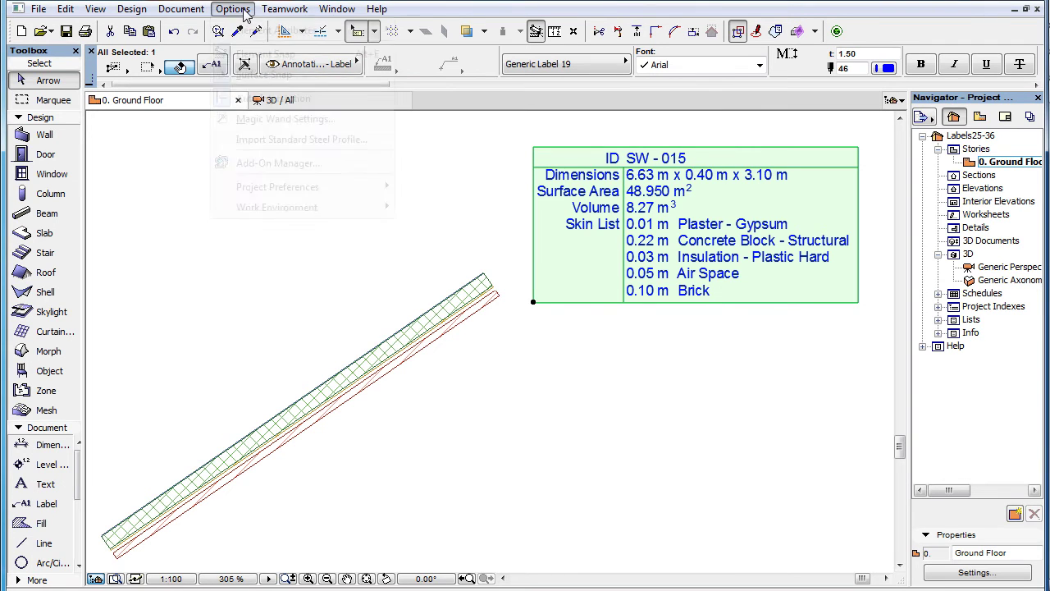
{"action": "mouse_move", "coordinate": [361, 188]}
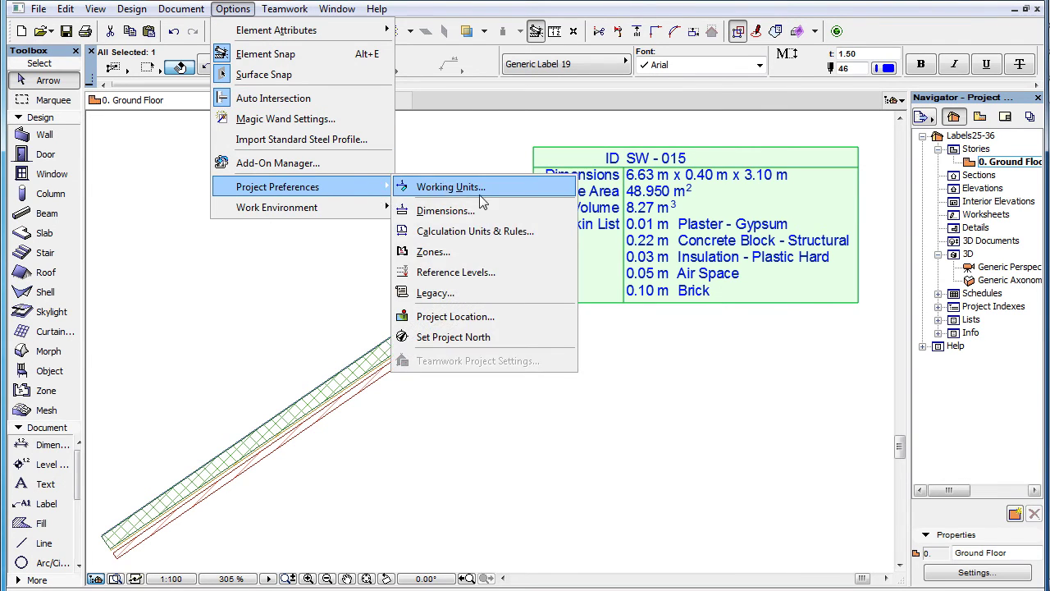
{"action": "left_click", "coordinate": [478, 215]}
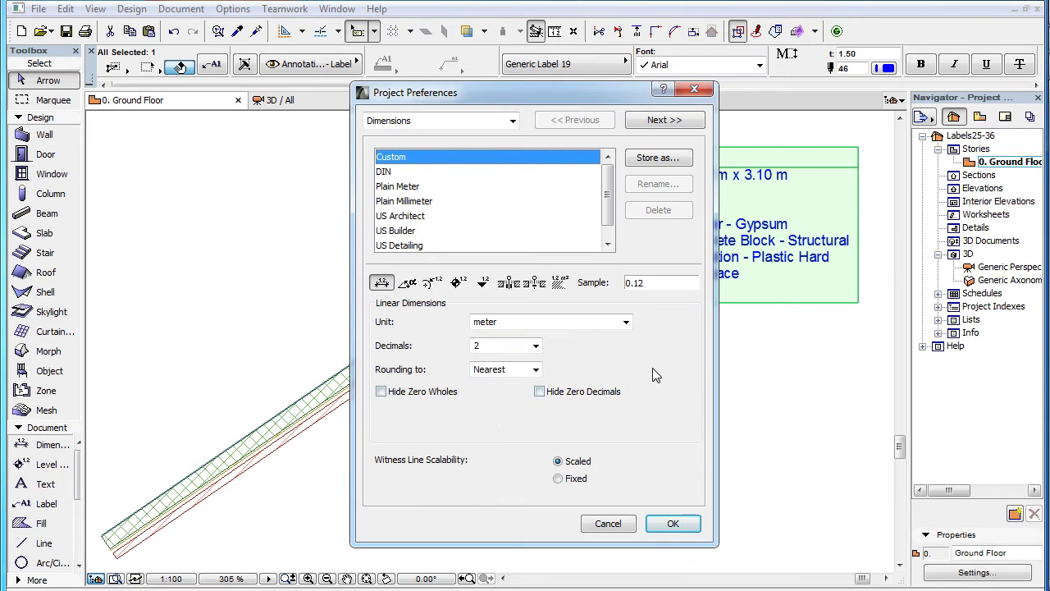
{"action": "left_click", "coordinate": [560, 282]}
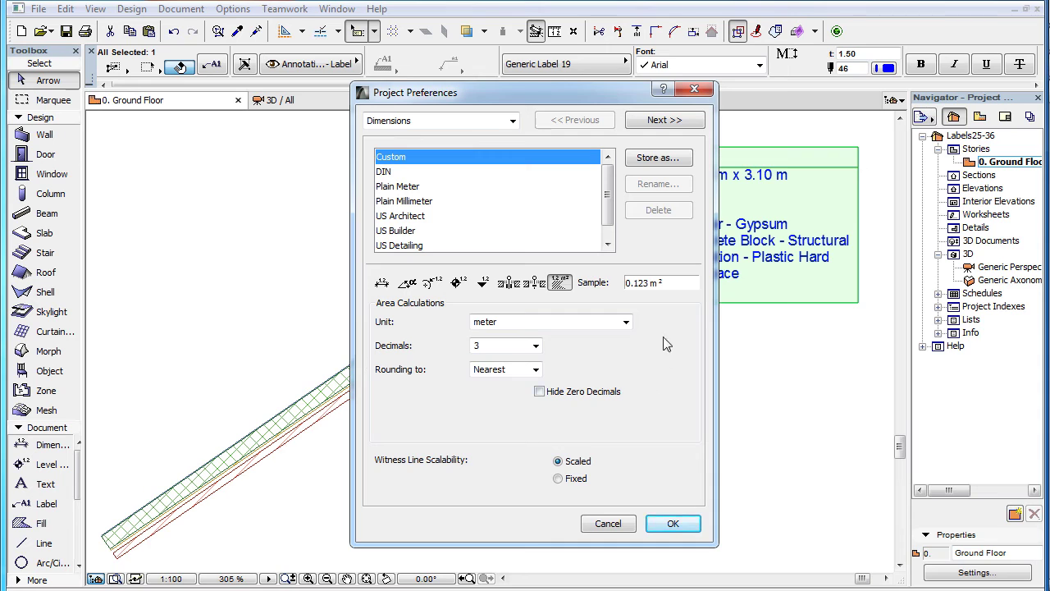
{"action": "left_click", "coordinate": [609, 525]}
{"action": "left_click", "coordinate": [212, 64]}
{"action": "key", "text": "ctrl+t"}
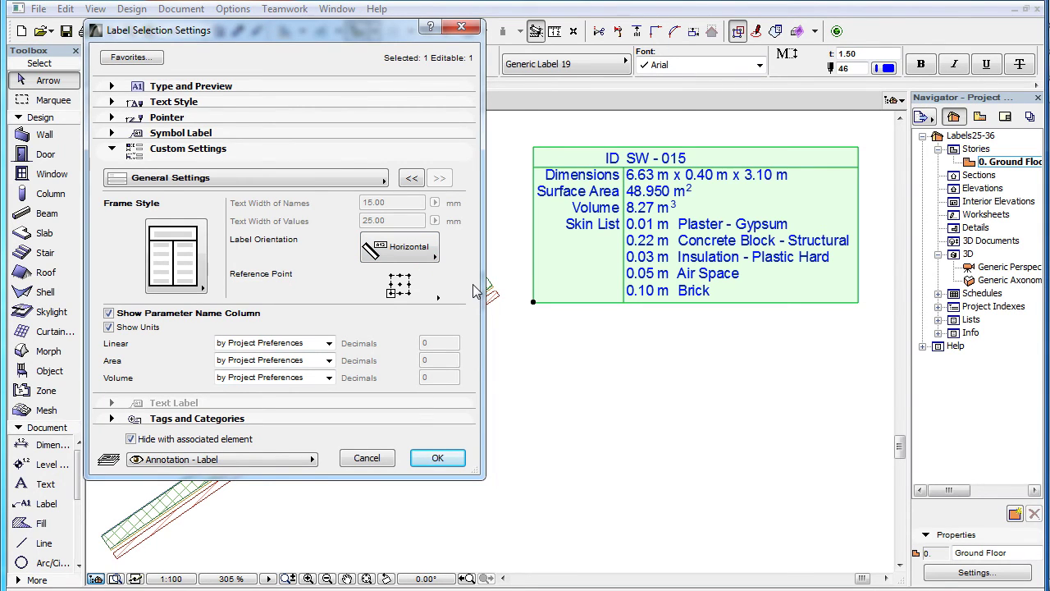
Set the label's linear unit to millimetres with 0 decimals.
{"action": "left_click", "coordinate": [329, 343]}
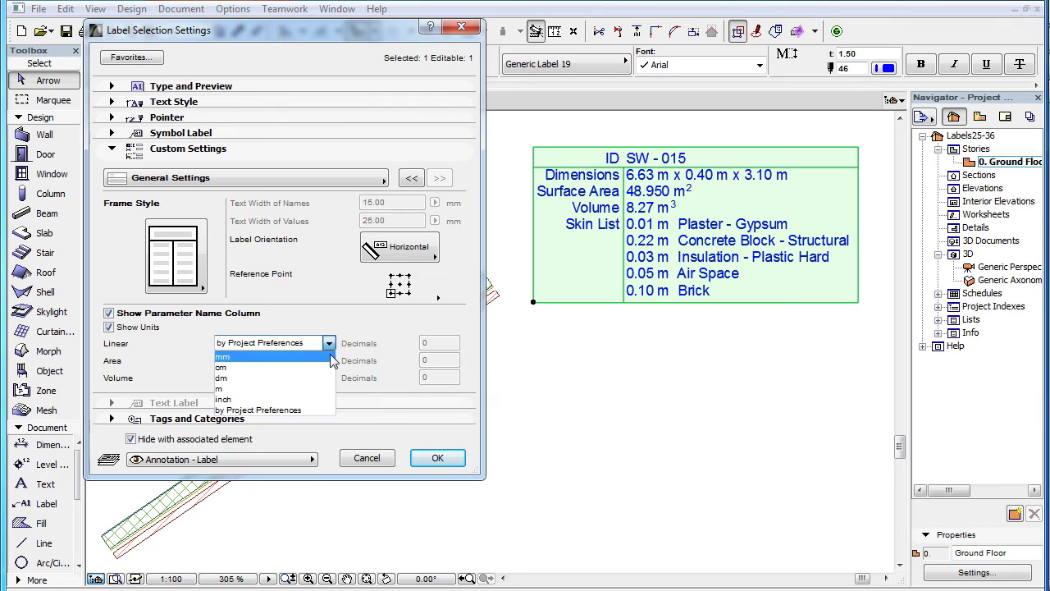
{"action": "left_click", "coordinate": [271, 388]}
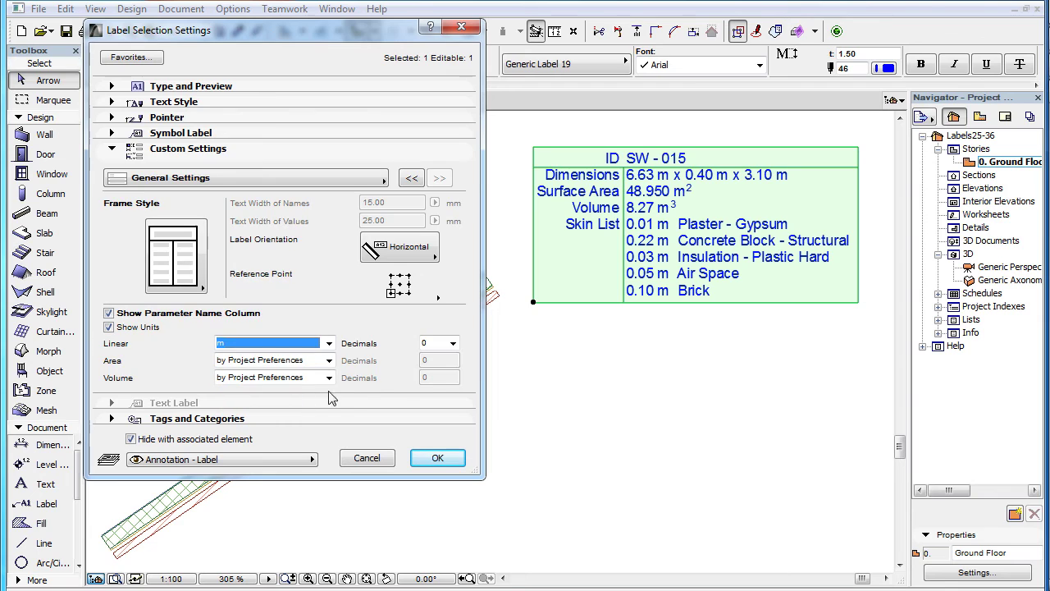
{"action": "left_click", "coordinate": [453, 343]}
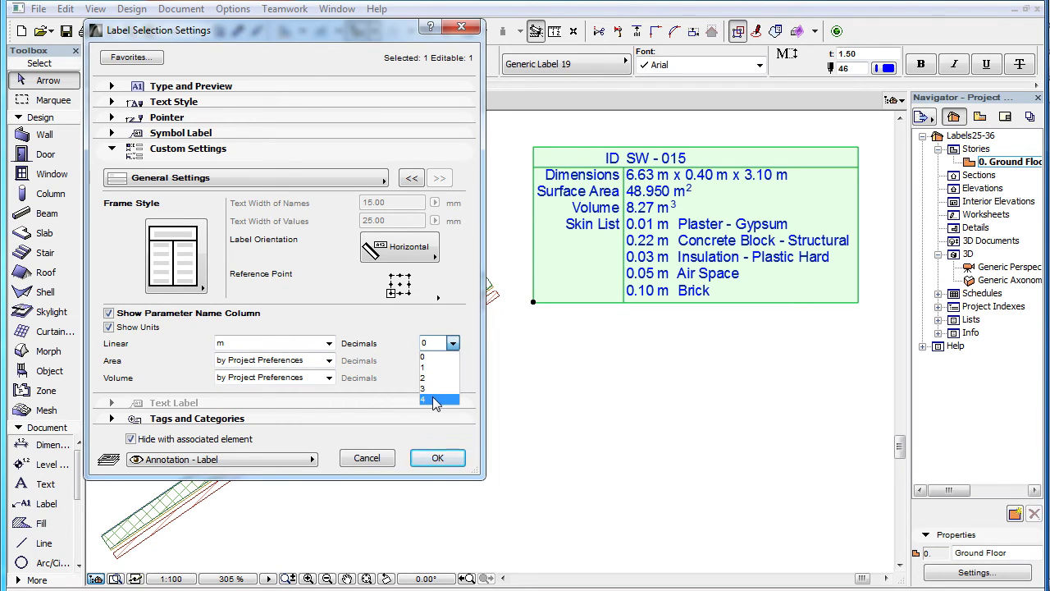
{"action": "left_click", "coordinate": [377, 368]}
{"action": "left_click", "coordinate": [329, 343]}
{"action": "left_click", "coordinate": [290, 357]}
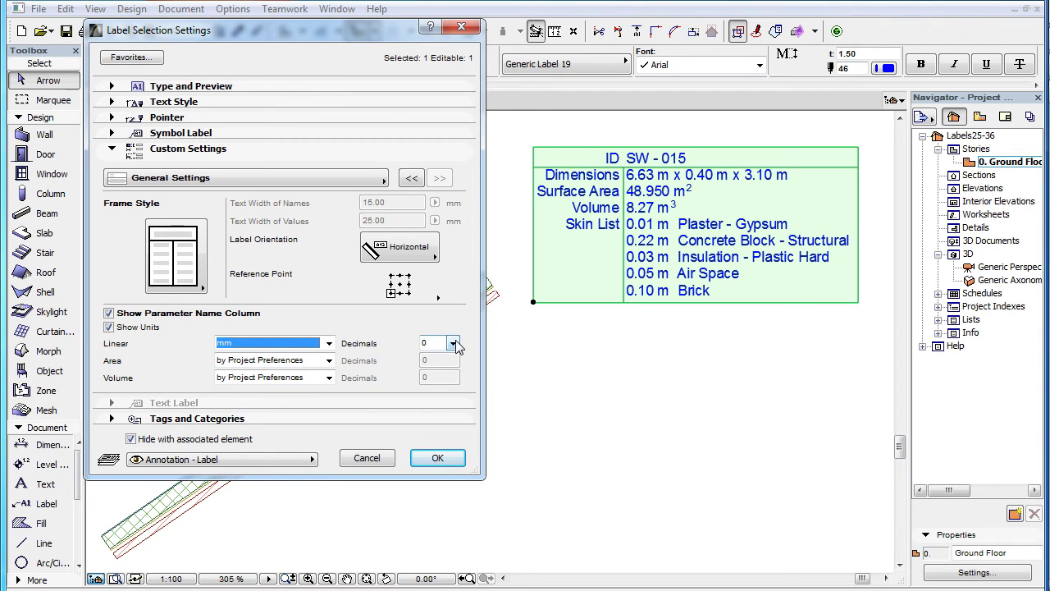
{"action": "left_click", "coordinate": [438, 457]}
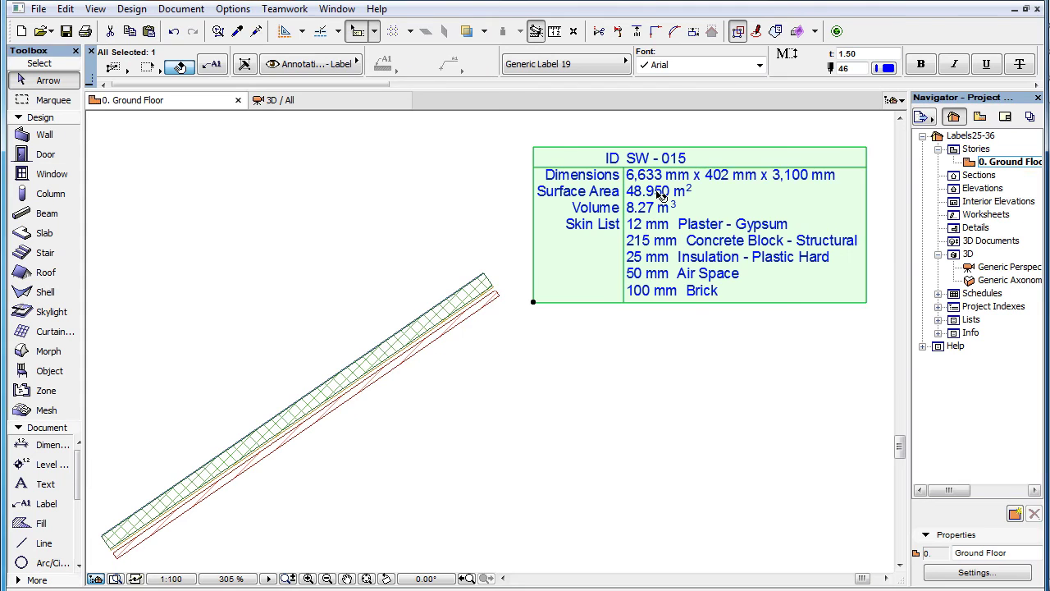
Set the label's area unit to square metres with 2 decimals, giving 48.95 m².
{"action": "left_click", "coordinate": [211, 65]}
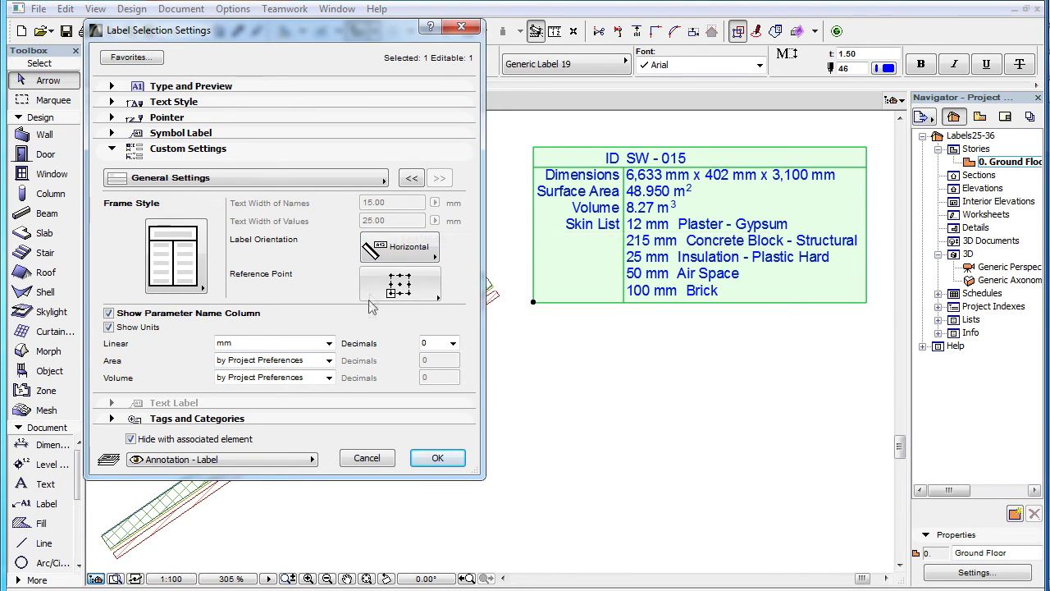
{"action": "left_click", "coordinate": [328, 361]}
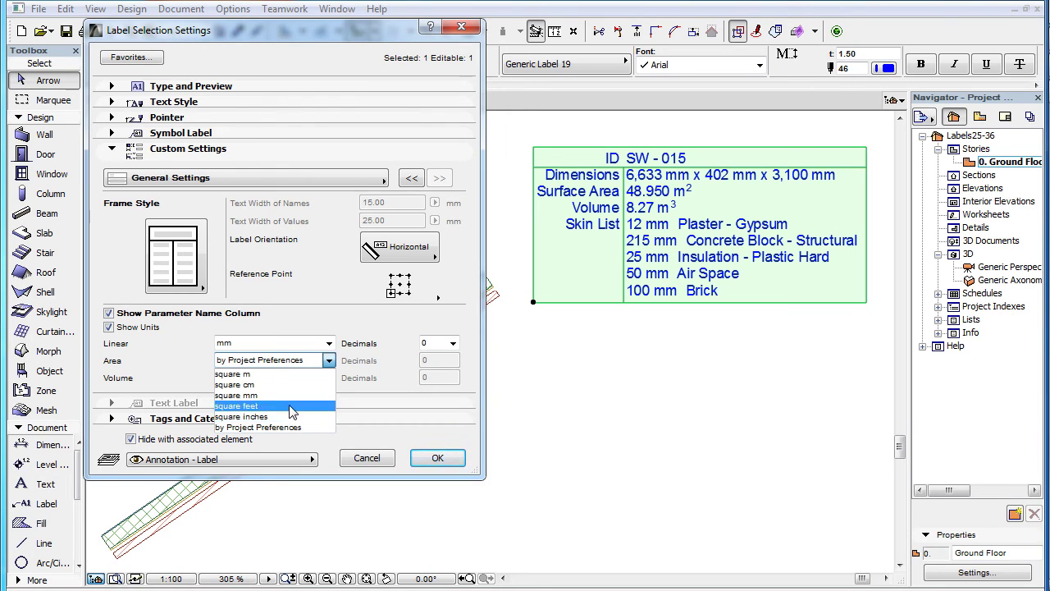
{"action": "left_click", "coordinate": [292, 374]}
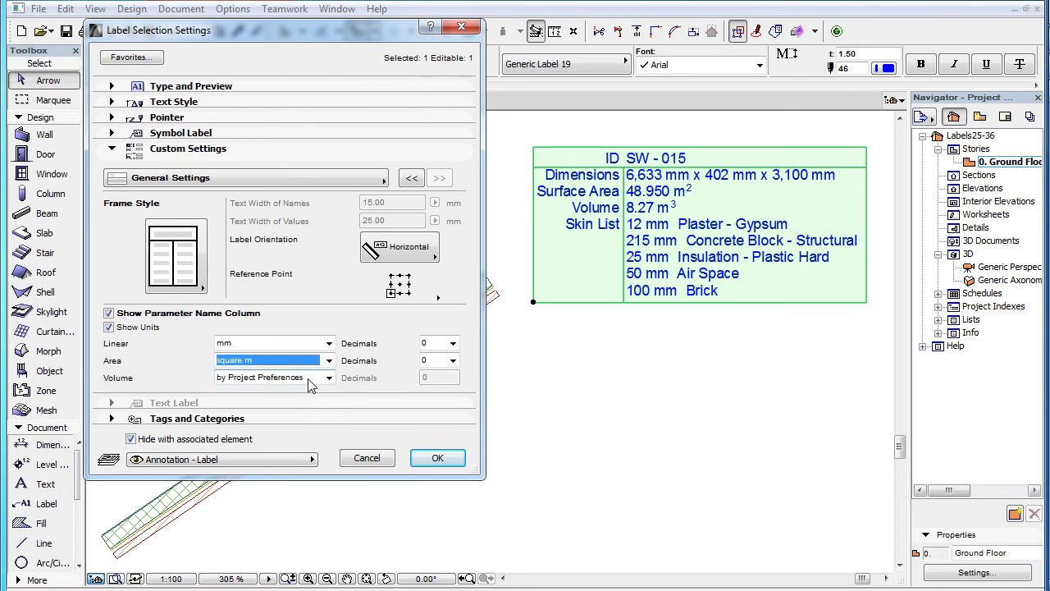
{"action": "left_click", "coordinate": [453, 361]}
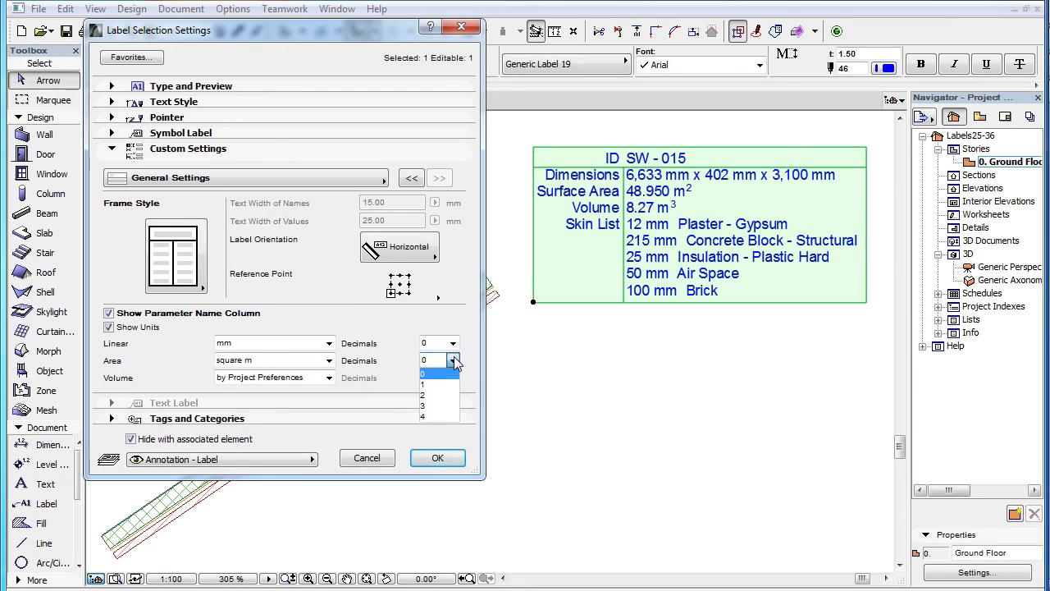
{"action": "left_click", "coordinate": [442, 395]}
{"action": "left_click", "coordinate": [451, 449]}
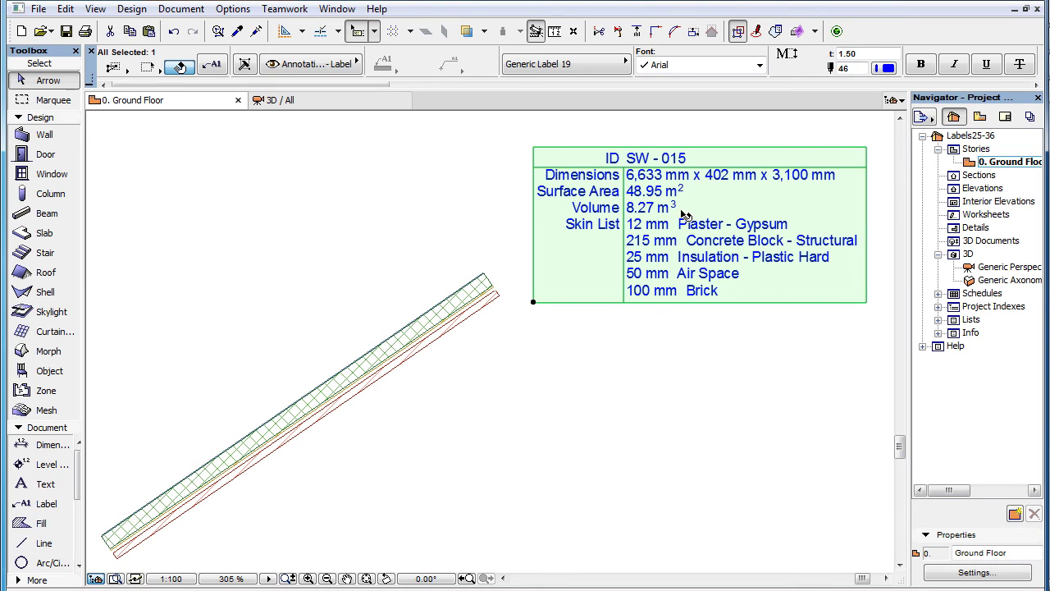
Change the label's volume unit from Project Preferences to cubic metres.
{"action": "left_click", "coordinate": [219, 65]}
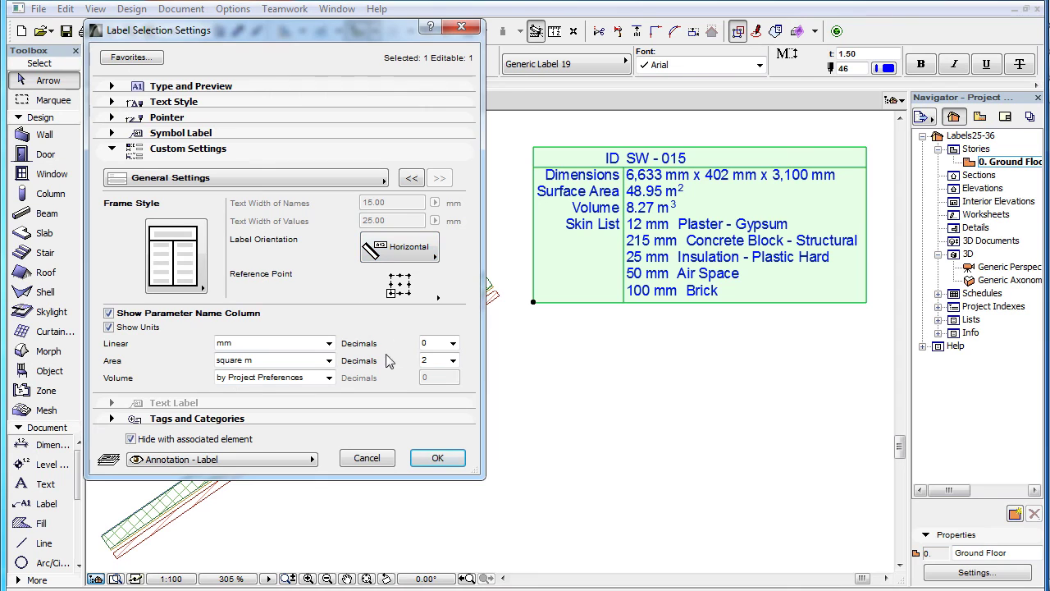
{"action": "left_click", "coordinate": [329, 379]}
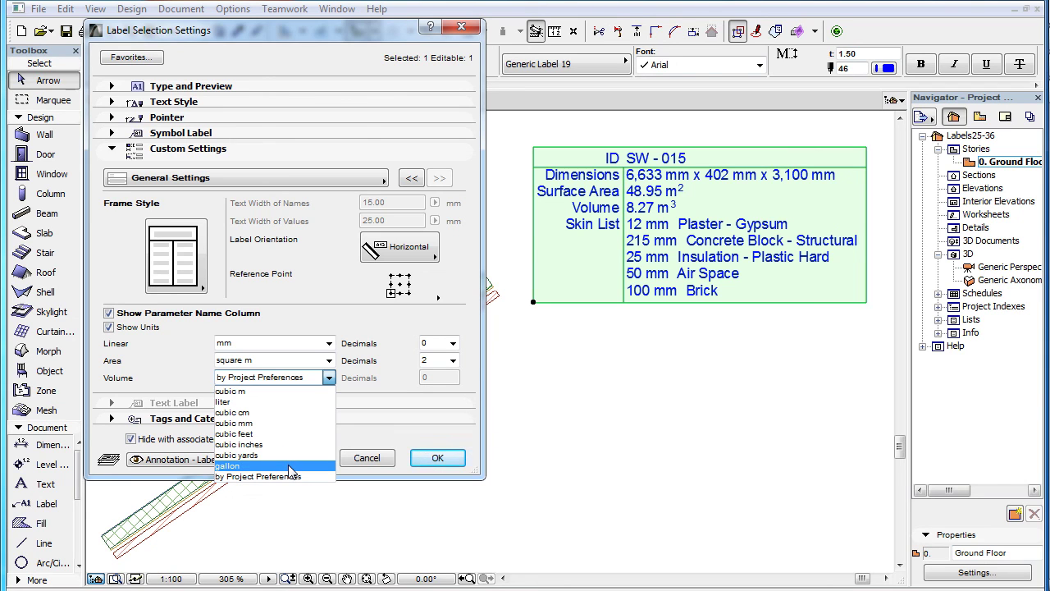
{"action": "left_click", "coordinate": [314, 391]}
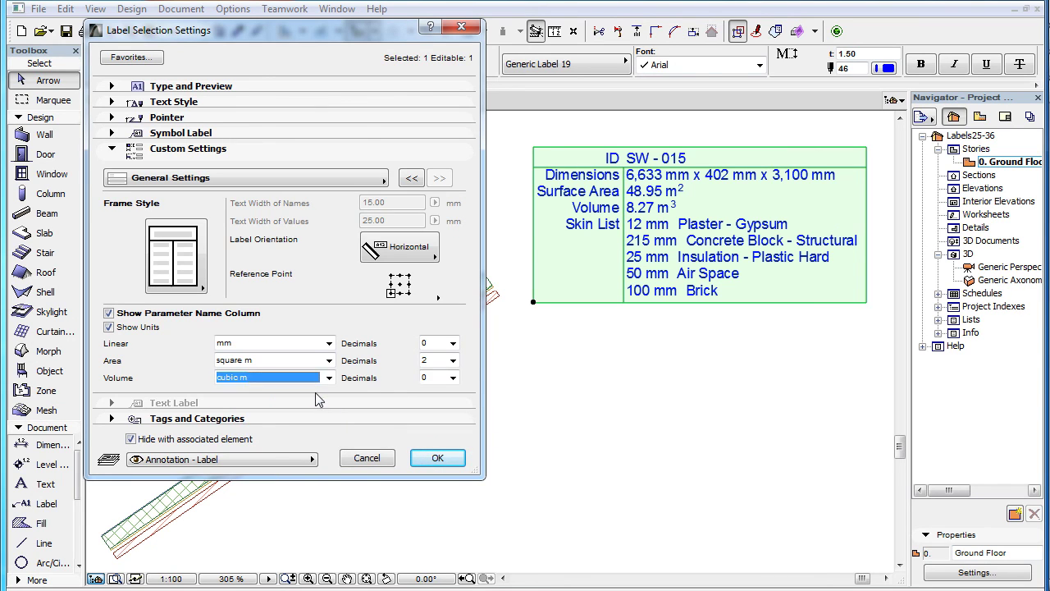
{"action": "left_click", "coordinate": [451, 377]}
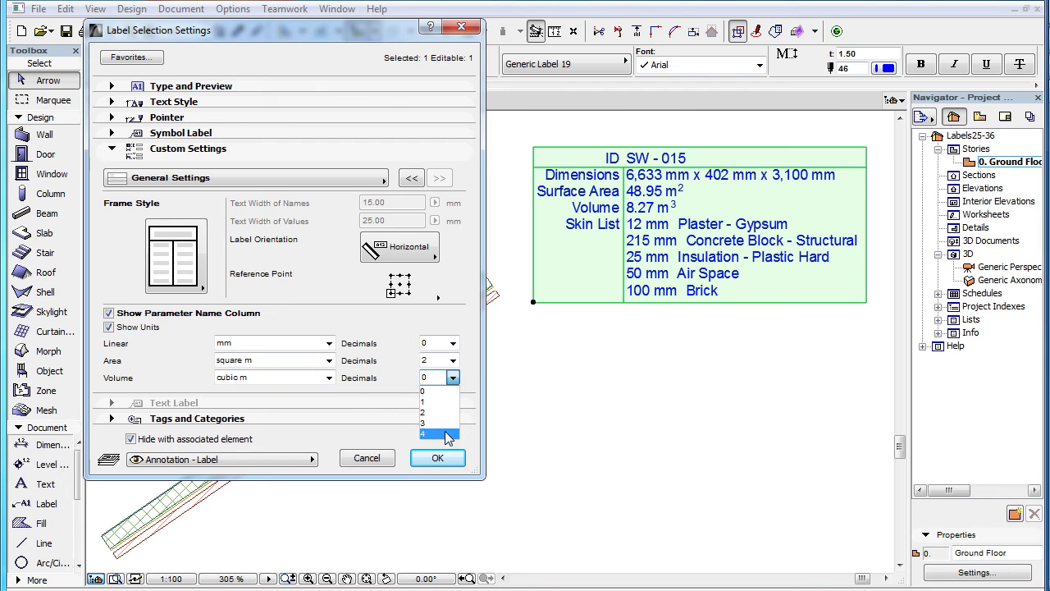